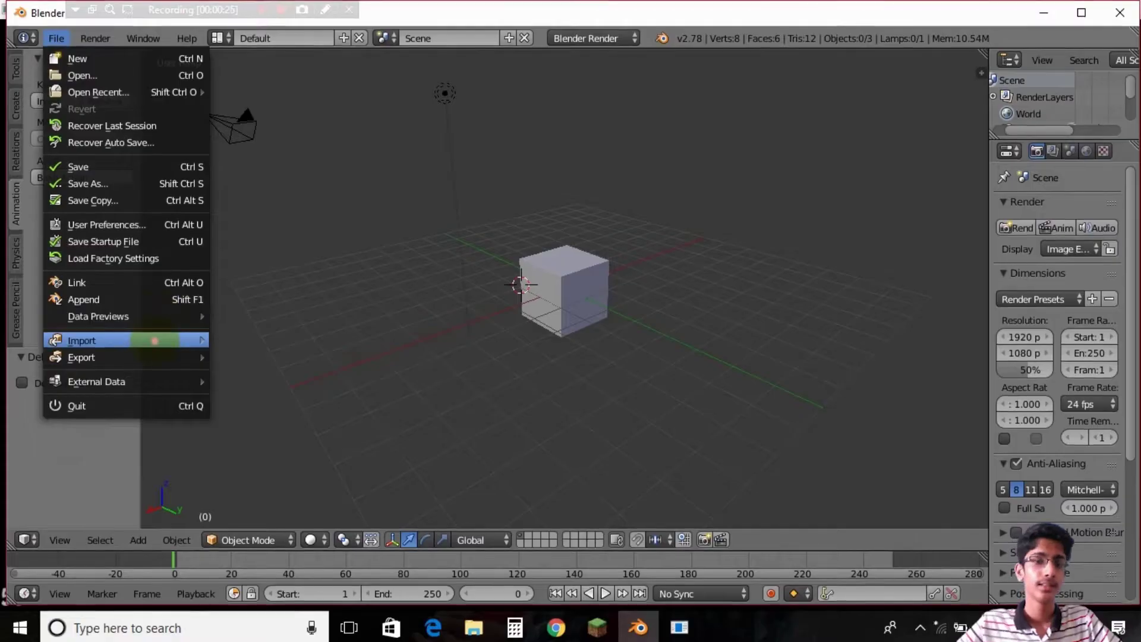
Import the Bombsquad mesh bigG.bob from the models folder
{"action": "mouse_move", "coordinate": [156, 340]}
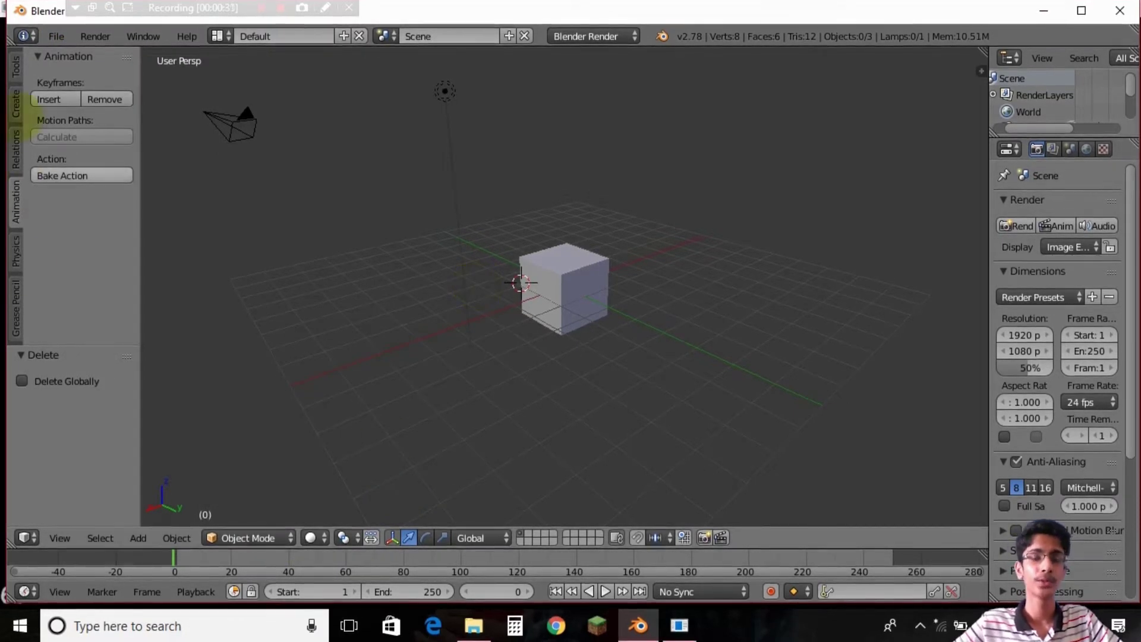
{"action": "left_click", "coordinate": [57, 36]}
{"action": "mouse_move", "coordinate": [199, 336]}
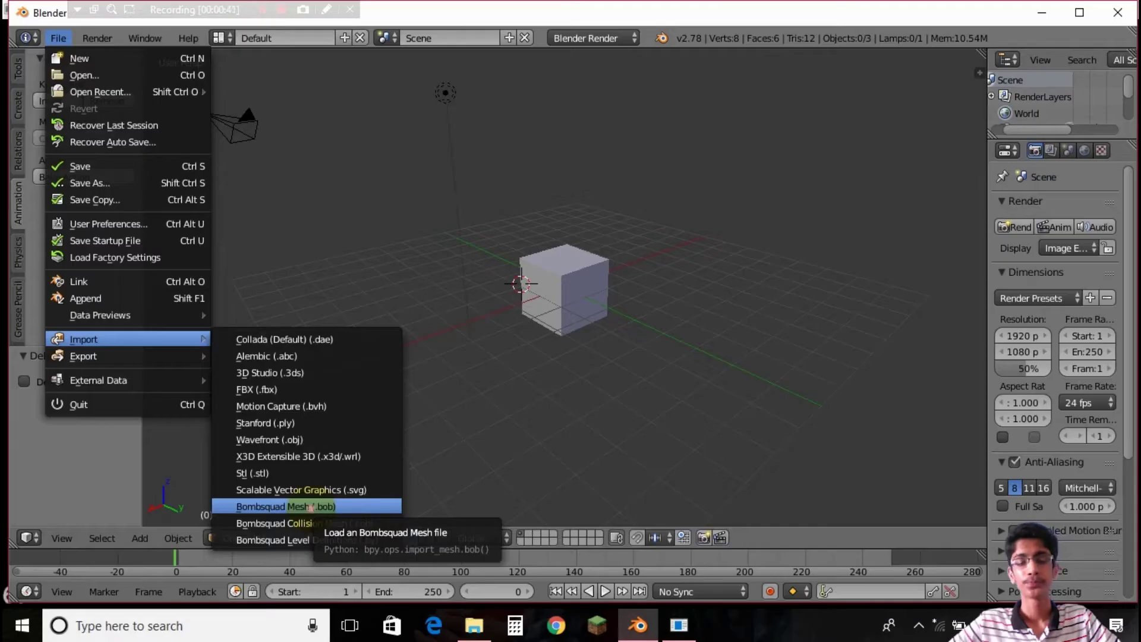
{"action": "left_click", "coordinate": [524, 487]}
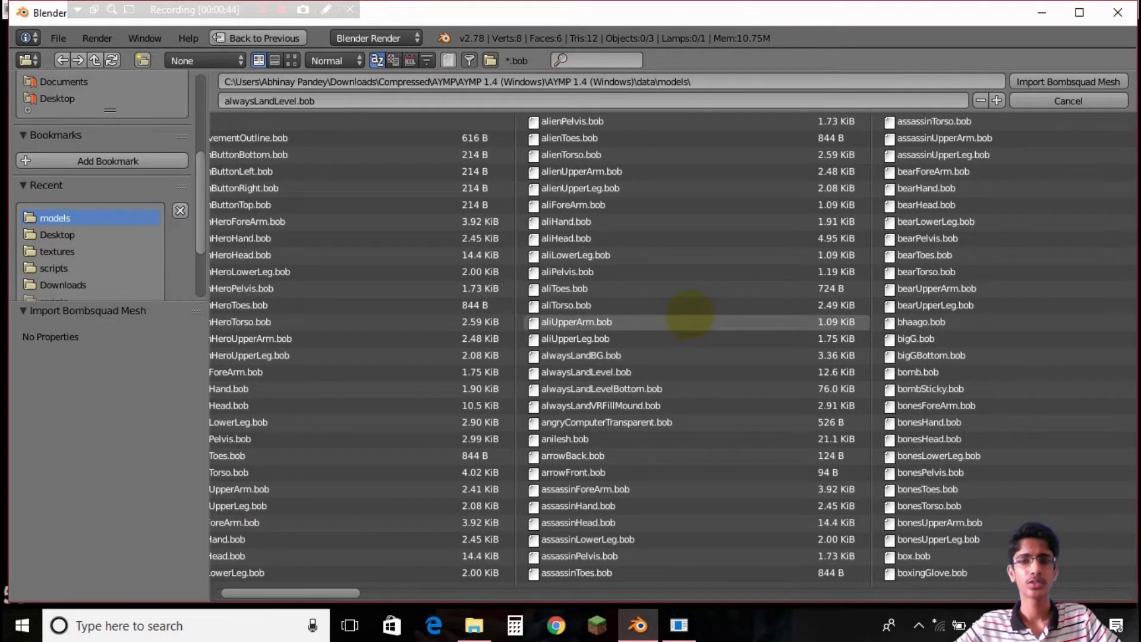
{"action": "scroll", "coordinate": [701, 321], "scroll_direction": "down", "scroll_amount": 1}
{"action": "scroll", "coordinate": [725, 356], "scroll_direction": "down", "scroll_amount": 4}
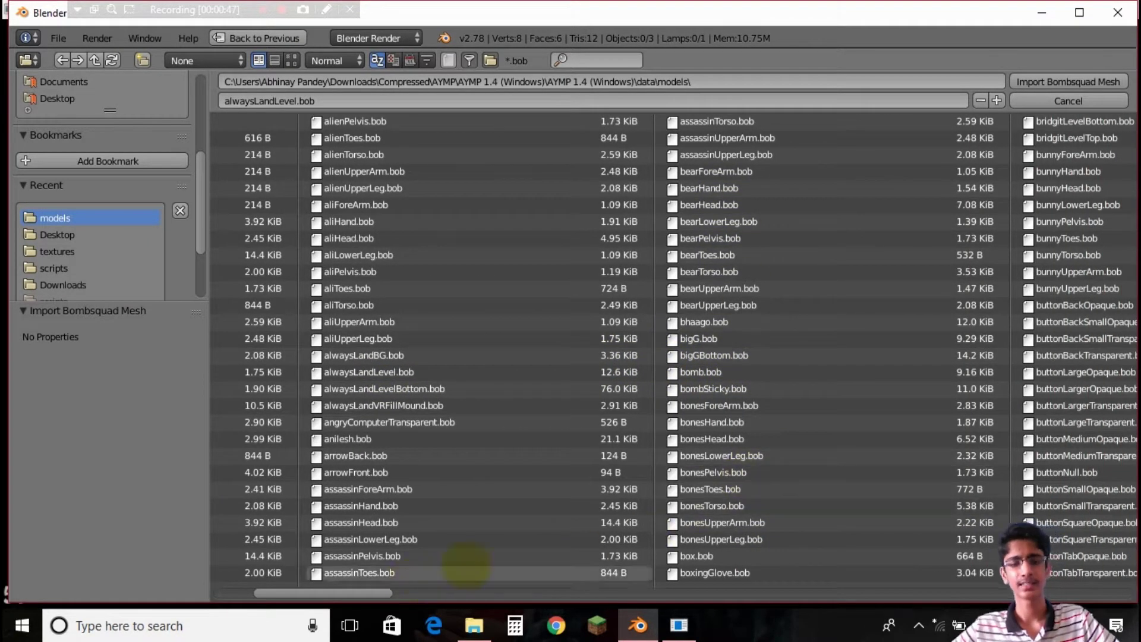
{"action": "double_click", "coordinate": [707, 338]}
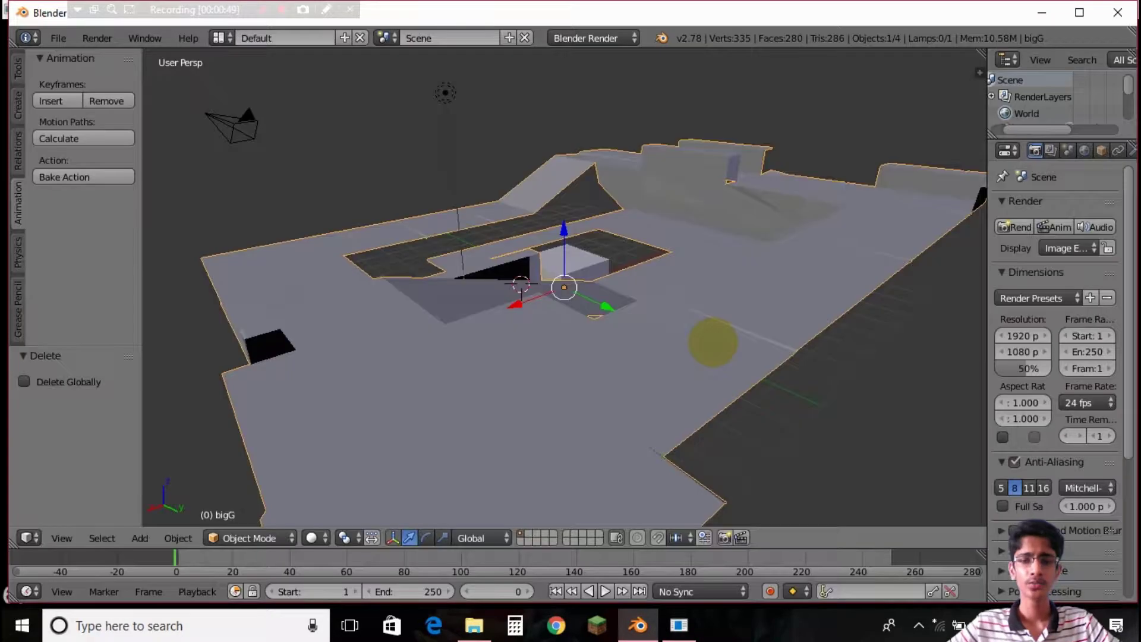
Inspect the imported bigG level mesh and delete it
{"action": "scroll", "coordinate": [564, 288], "scroll_direction": "up", "scroll_amount": 5}
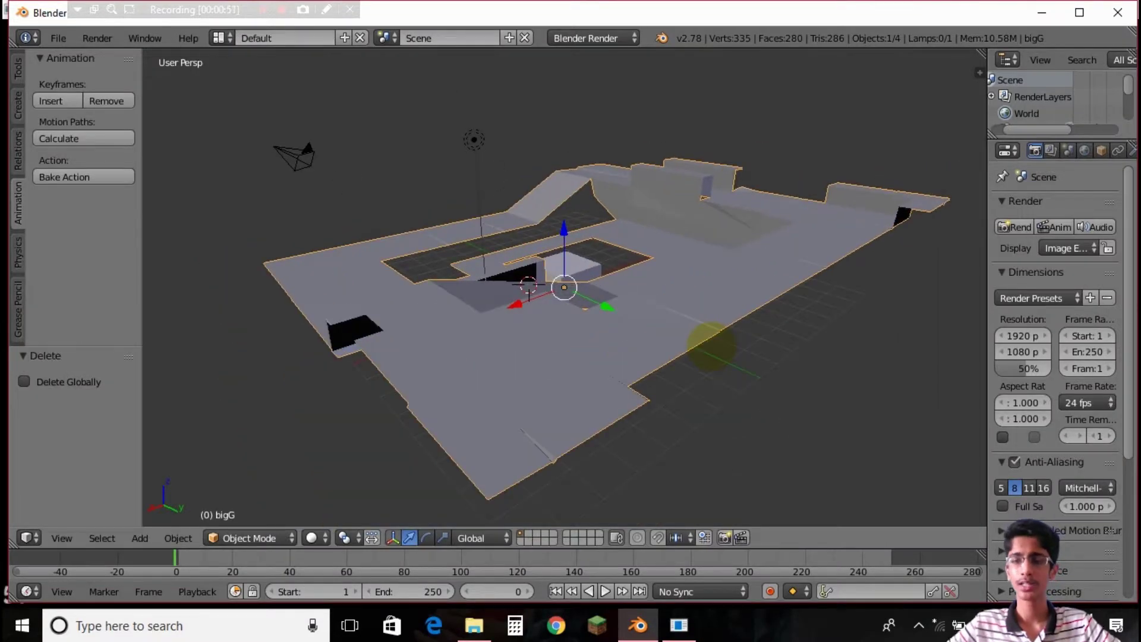
{"action": "middle_click_drag", "start_coordinate": [357, 351], "coordinate": [574, 300]}
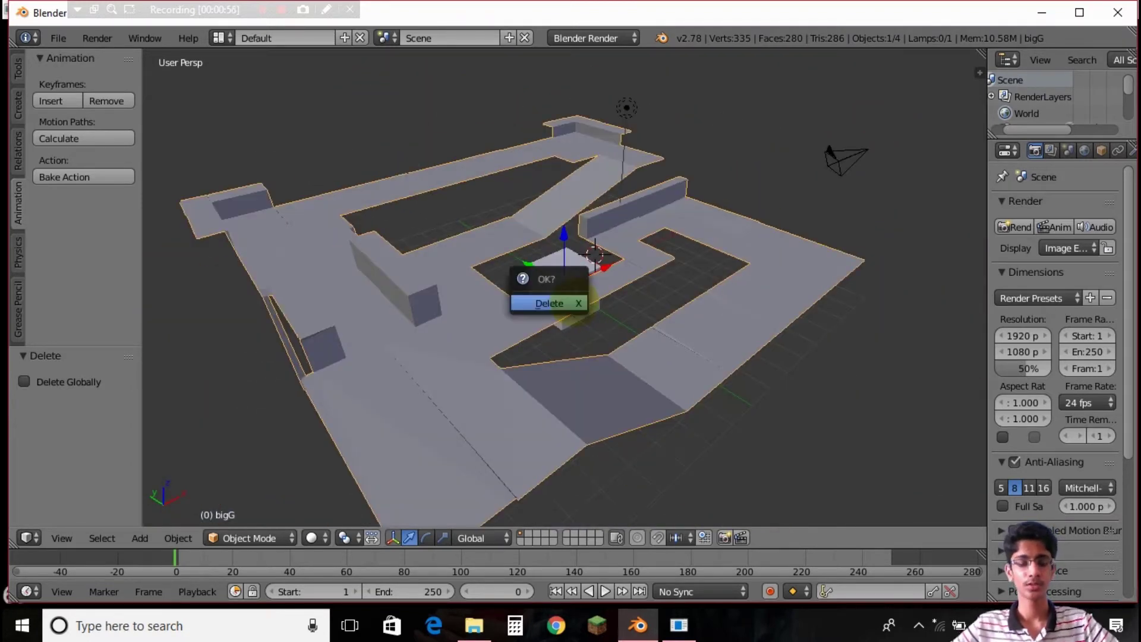
{"action": "left_click", "coordinate": [566, 303]}
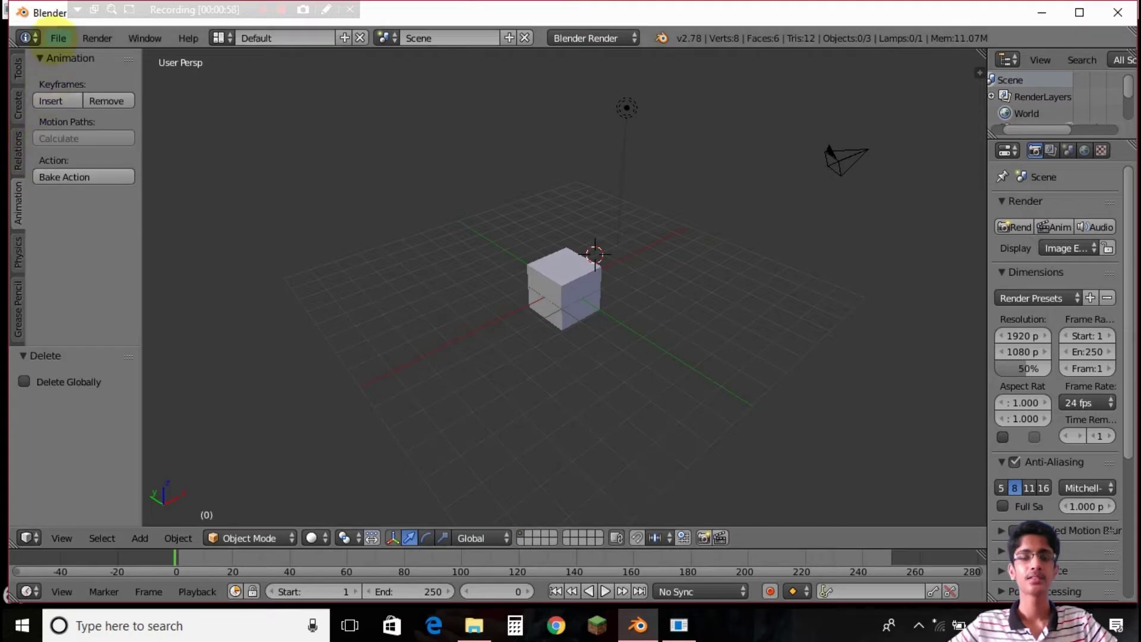
{"action": "left_click", "coordinate": [58, 38]}
{"action": "mouse_move", "coordinate": [151, 339]}
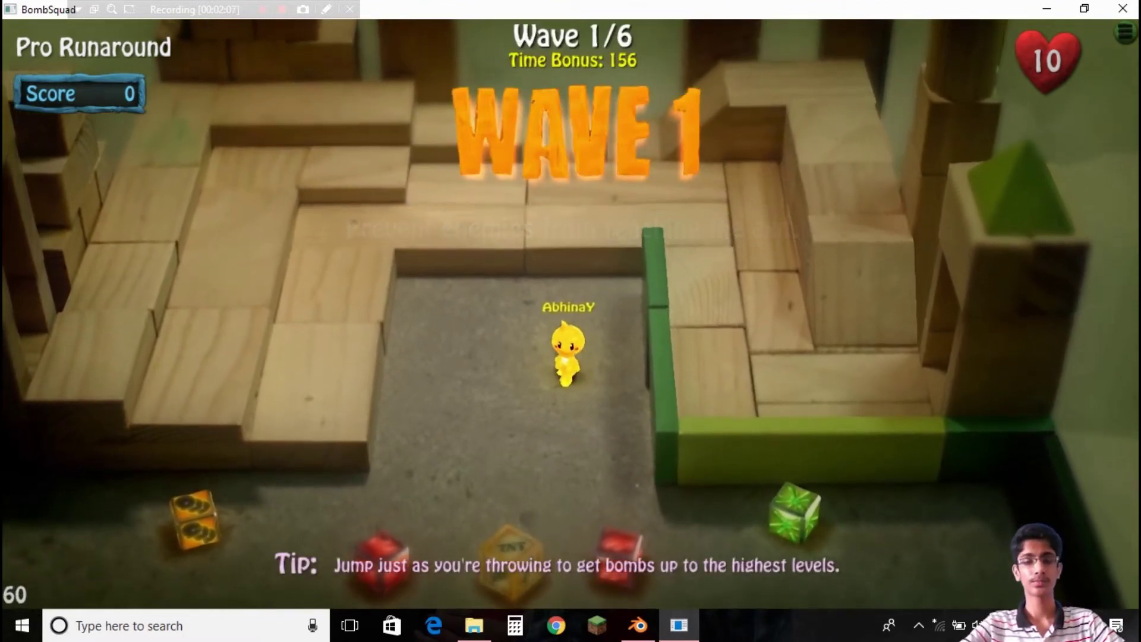
{"action": "key", "text": "Left"}
{"action": "key", "text": "Left"}
{"action": "key", "text": "space"}
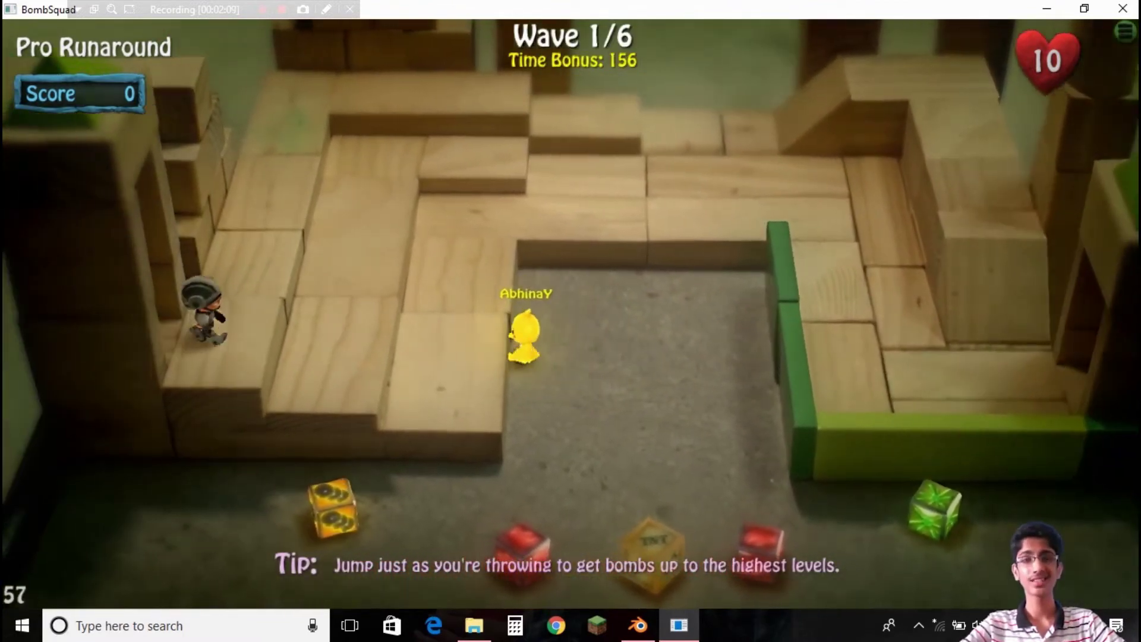
{"action": "key", "text": "space"}
{"action": "key", "text": "Right"}
{"action": "key", "text": "Up"}
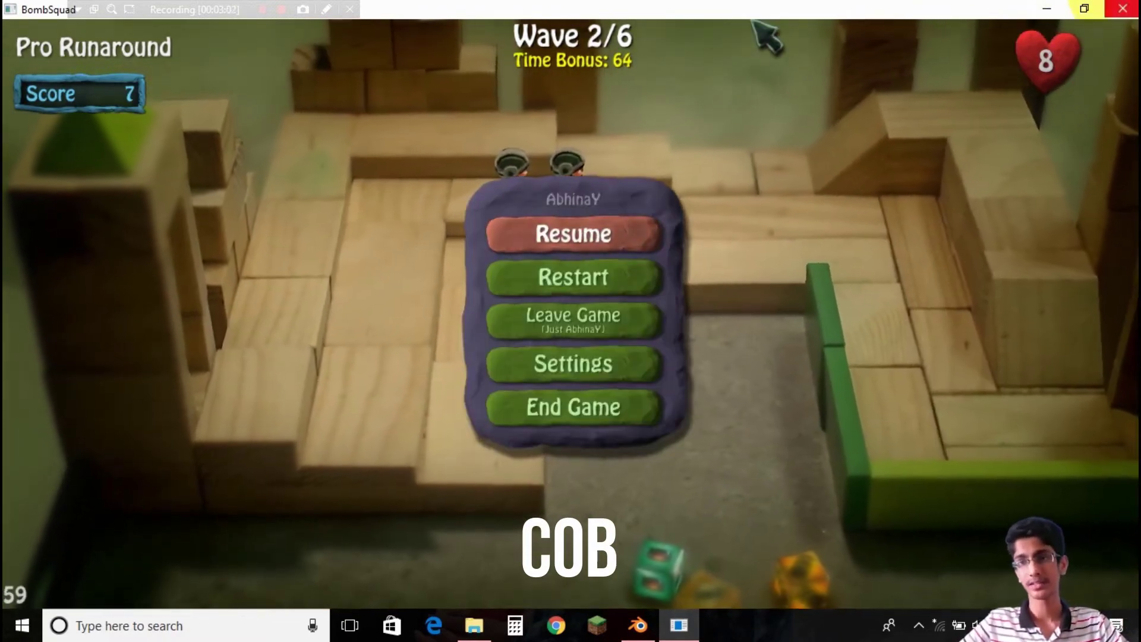
Minimise the BombSquad game and switch back to Blender
{"action": "left_click", "coordinate": [1046, 8]}
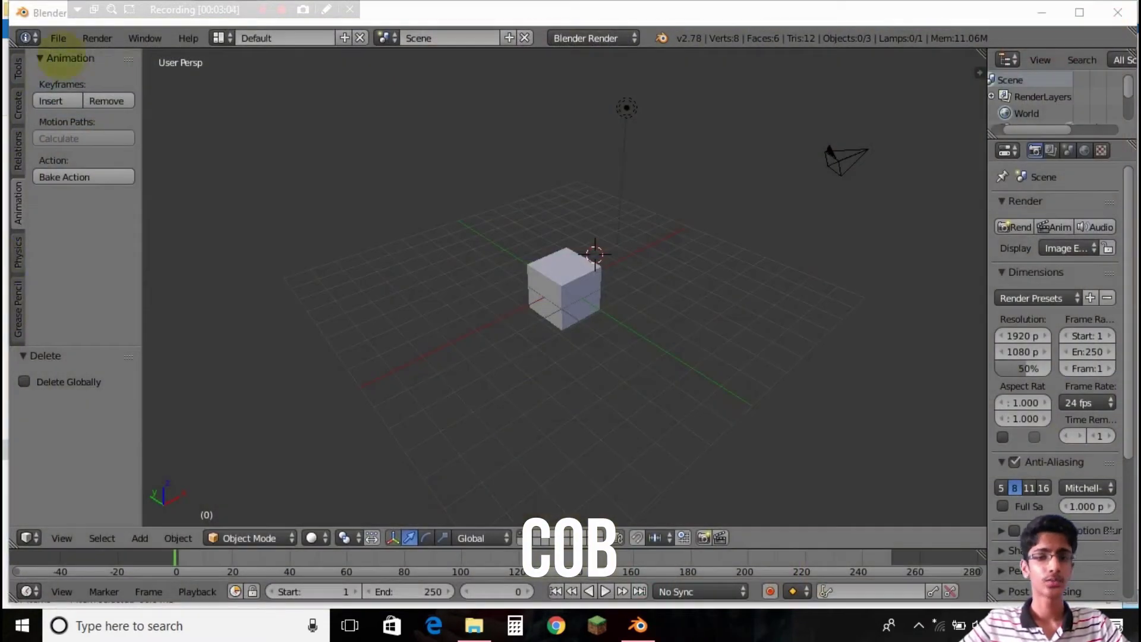
{"action": "left_click", "coordinate": [538, 271]}
{"action": "left_click", "coordinate": [59, 37]}
{"action": "mouse_move", "coordinate": [128, 338]}
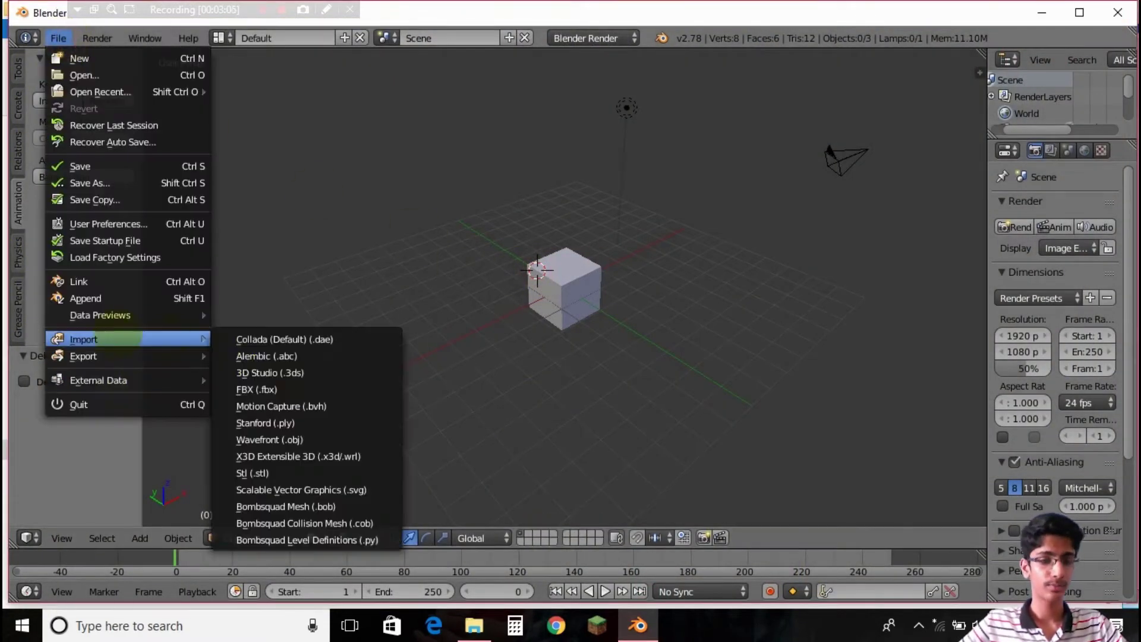
{"action": "left_click", "coordinate": [279, 506]}
{"action": "scroll", "coordinate": [256, 535], "scroll_direction": "down", "scroll_amount": 3}
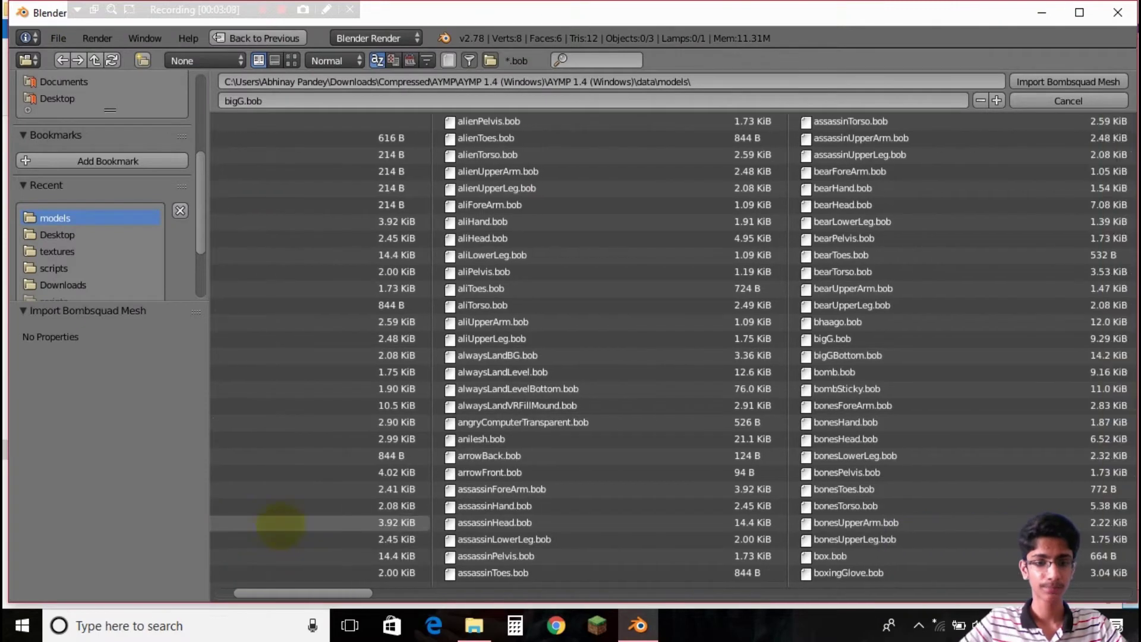
{"action": "scroll", "coordinate": [595, 357], "scroll_direction": "up", "scroll_amount": 1}
{"action": "left_click", "coordinate": [1111, 101]}
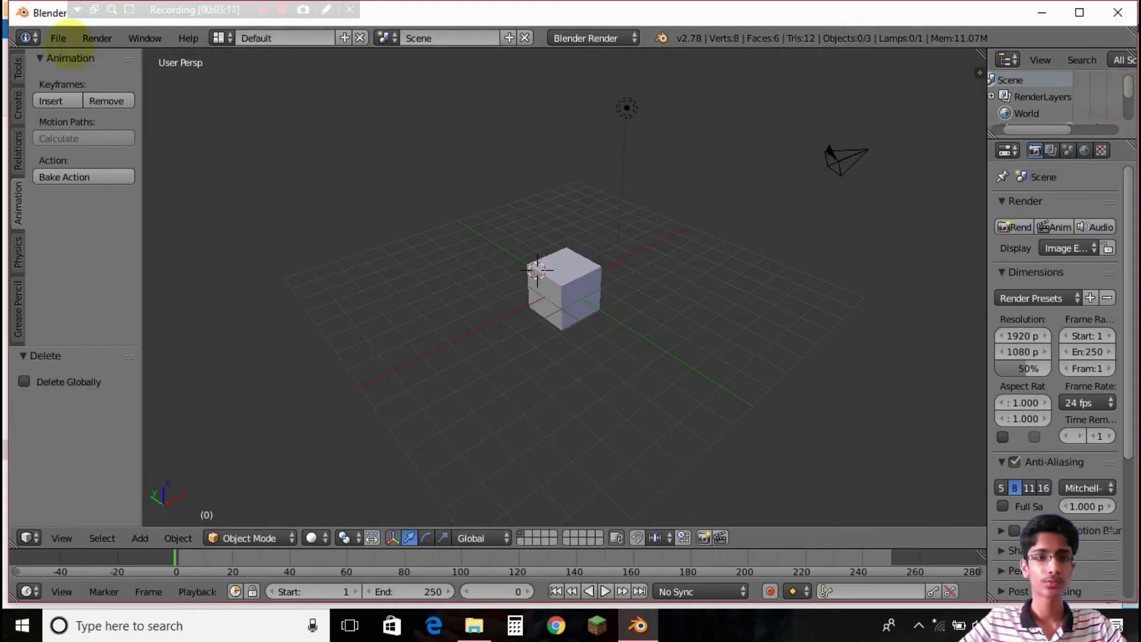
Import bigG.bob from the models folder as a Bombsquad mesh
{"action": "left_click", "coordinate": [58, 38]}
{"action": "mouse_move", "coordinate": [103, 339]}
{"action": "left_click", "coordinate": [285, 505]}
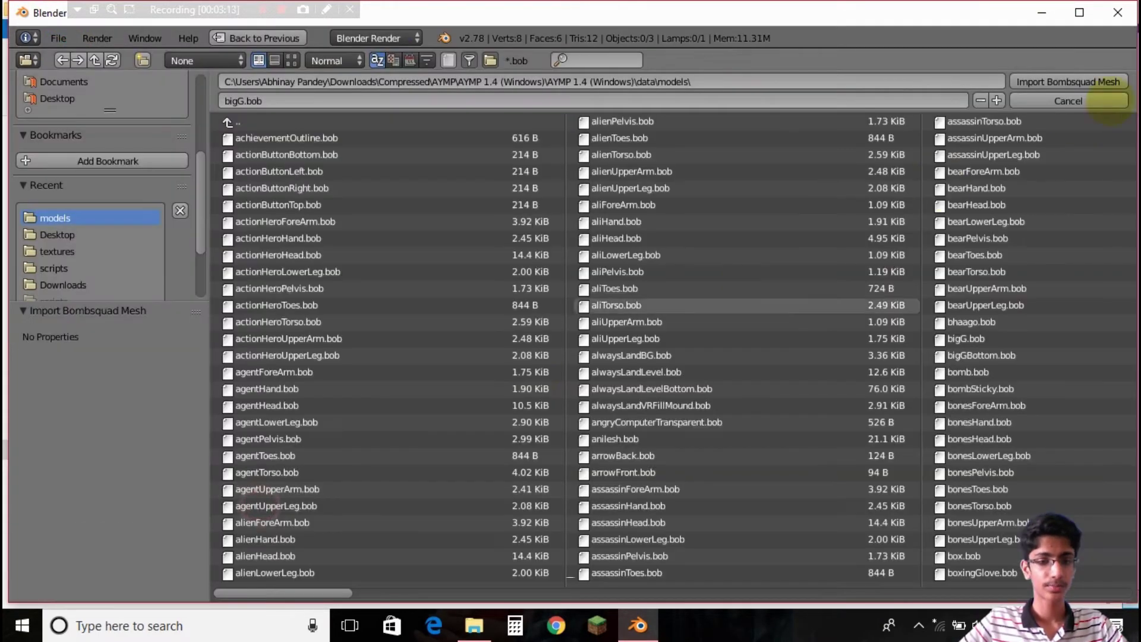
{"action": "left_click", "coordinate": [1099, 82]}
Delete the default cube and select the imported bigG level mesh
{"action": "middle_click_drag", "start_coordinate": [618, 241], "coordinate": [585, 310]}
{"action": "right_click", "coordinate": [565, 279]}
{"action": "left_click", "coordinate": [566, 280]}
{"action": "right_click", "coordinate": [551, 280]}
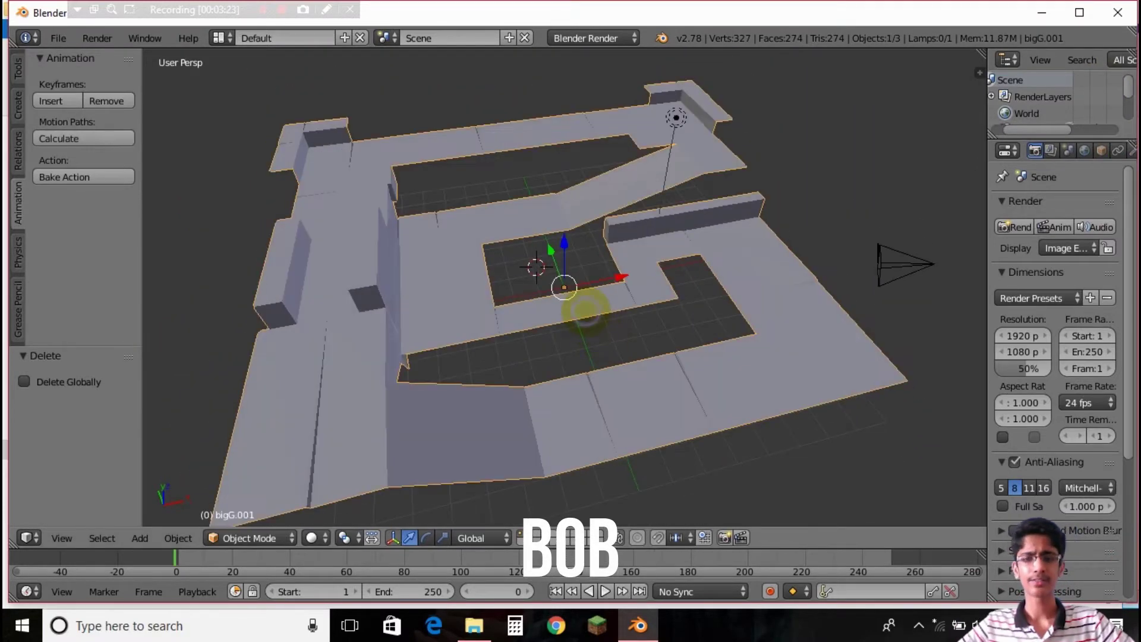
In Edit Mode, extrude two adjacent faces in the middle of the level's front path straight up by 3 units, and return to Object Mode
{"action": "key", "text": "Tab"}
{"action": "middle_click_drag", "start_coordinate": [631, 416], "coordinate": [580, 408]}
{"action": "key", "text": "ctrl+Tab"}
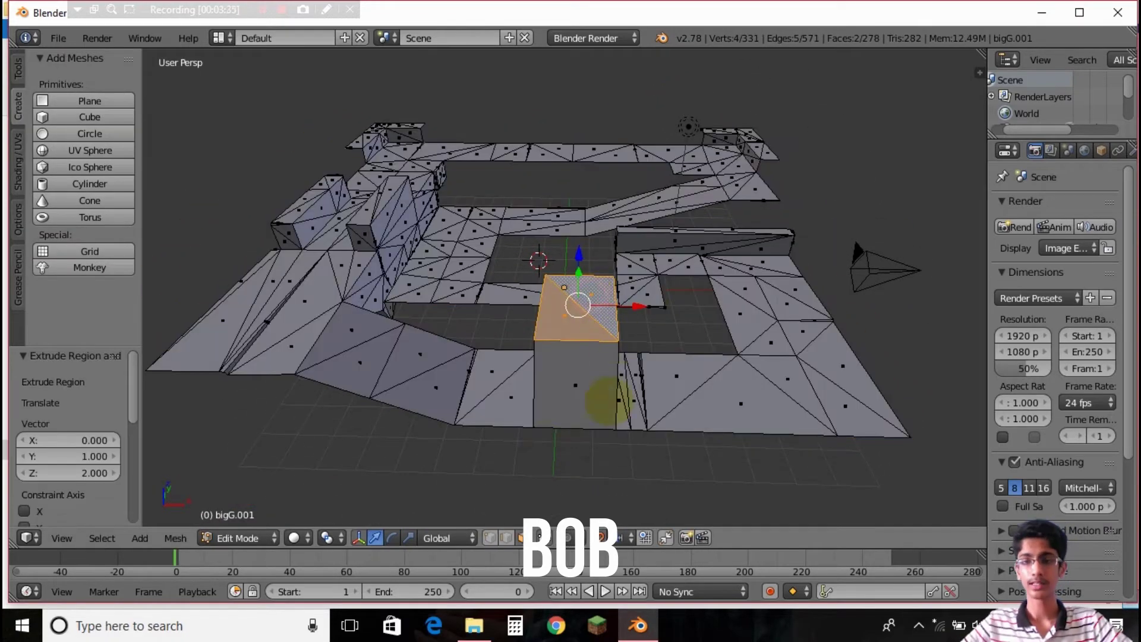
{"action": "middle_click_drag", "start_coordinate": [364, 408], "coordinate": [585, 318]}
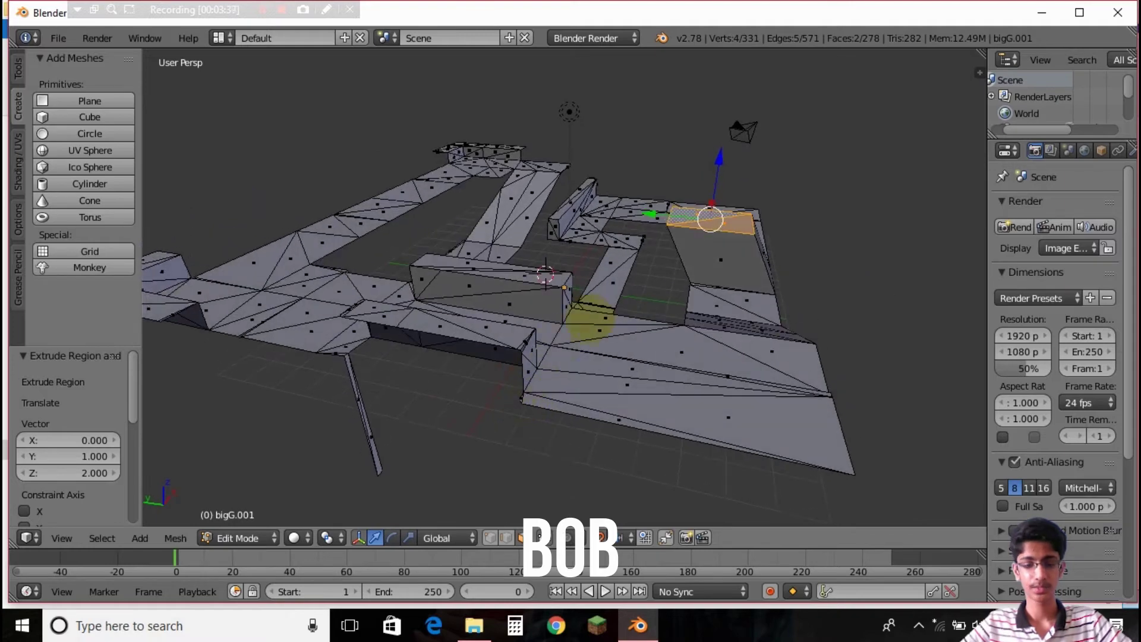
{"action": "key", "text": "e"}
{"action": "left_click", "coordinate": [622, 225]}
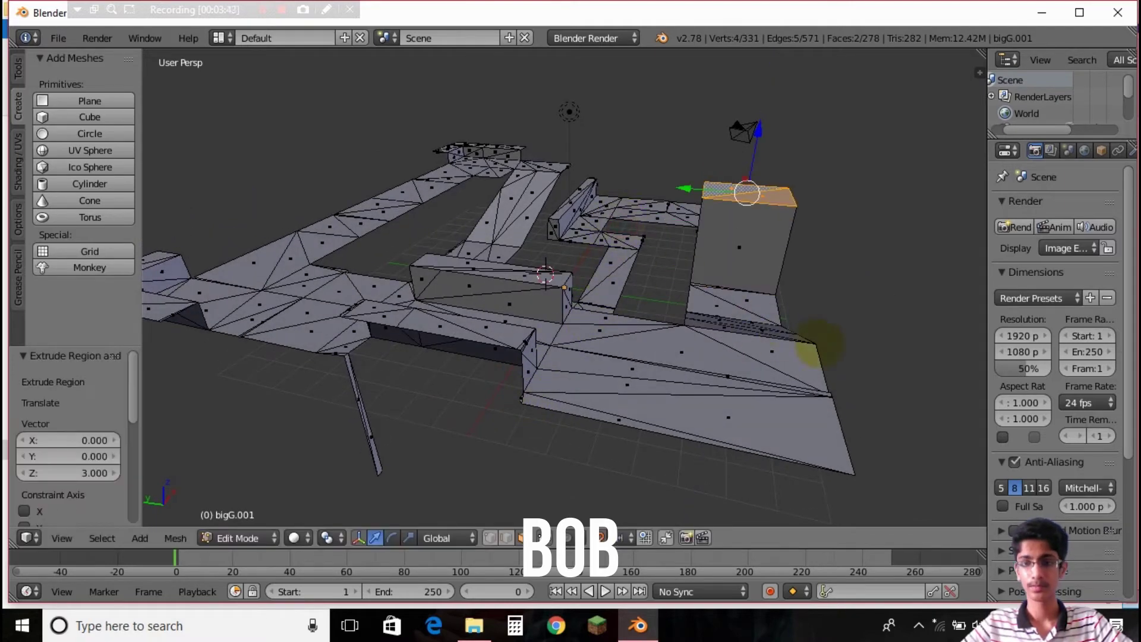
{"action": "middle_click_drag", "start_coordinate": [621, 226], "coordinate": [713, 178]}
{"action": "middle_click_drag", "start_coordinate": [688, 316], "coordinate": [799, 268]}
{"action": "key", "text": "Tab"}
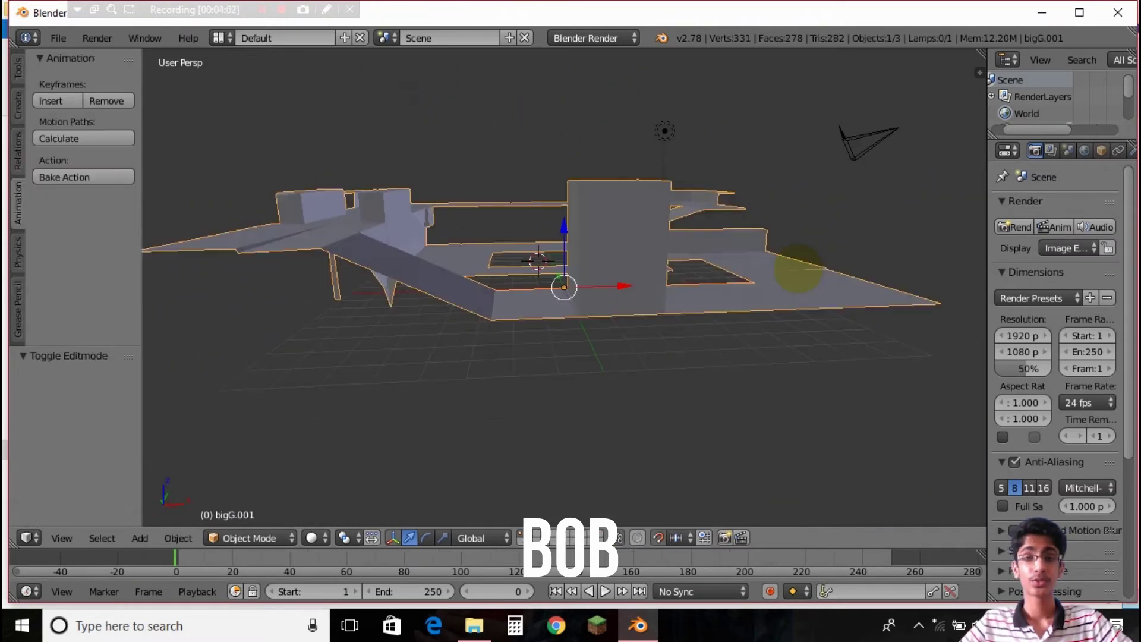
Export the edited level as a Bombsquad mesh over bigG.bob in the models folder
{"action": "left_click", "coordinate": [58, 38]}
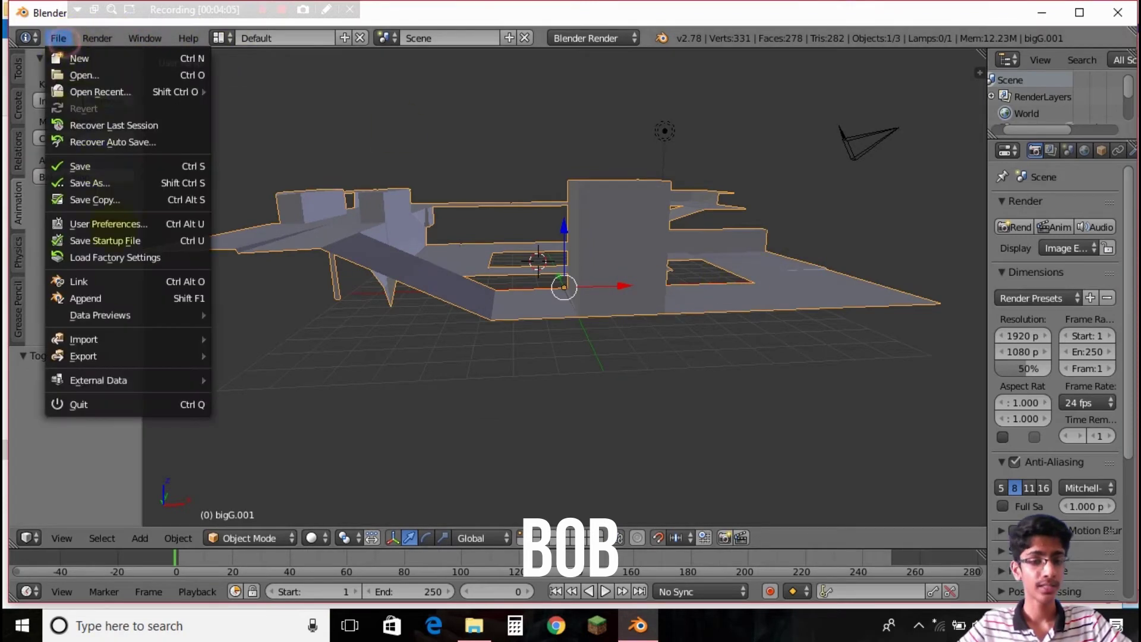
{"action": "mouse_move", "coordinate": [107, 355]}
{"action": "left_click", "coordinate": [344, 508]}
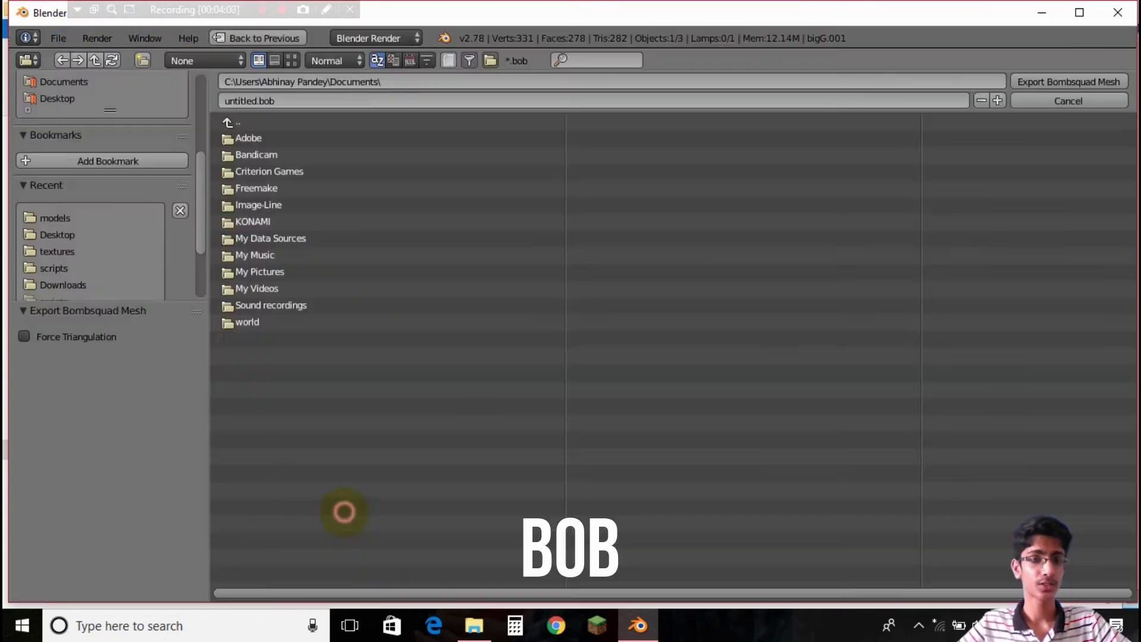
{"action": "left_click", "coordinate": [55, 217]}
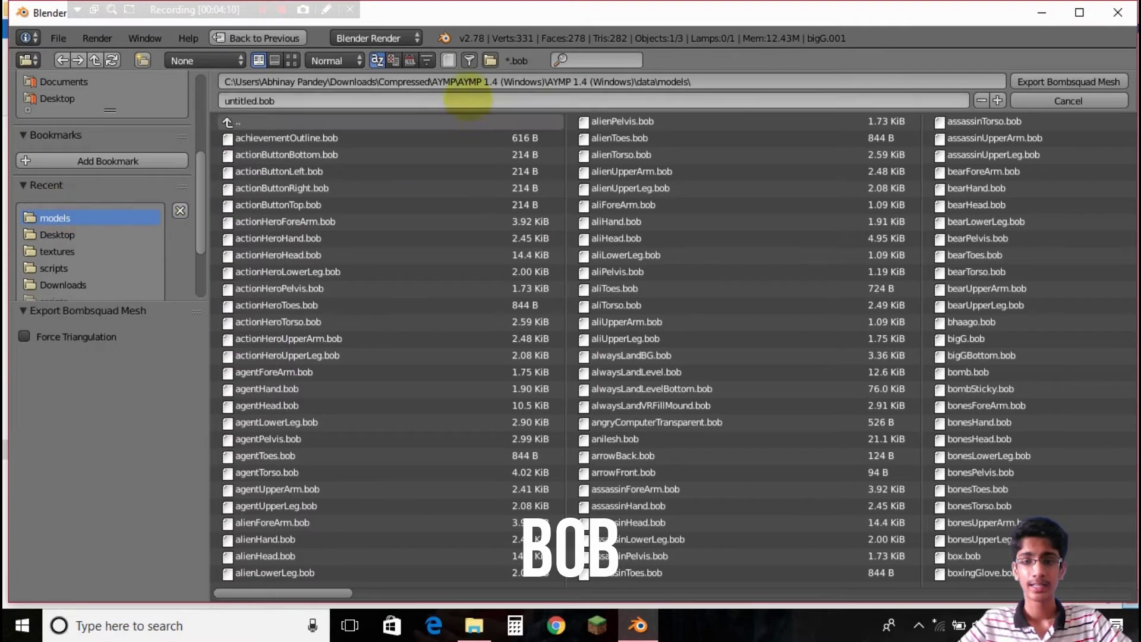
{"action": "scroll", "coordinate": [766, 244], "scroll_direction": "down", "scroll_amount": 7}
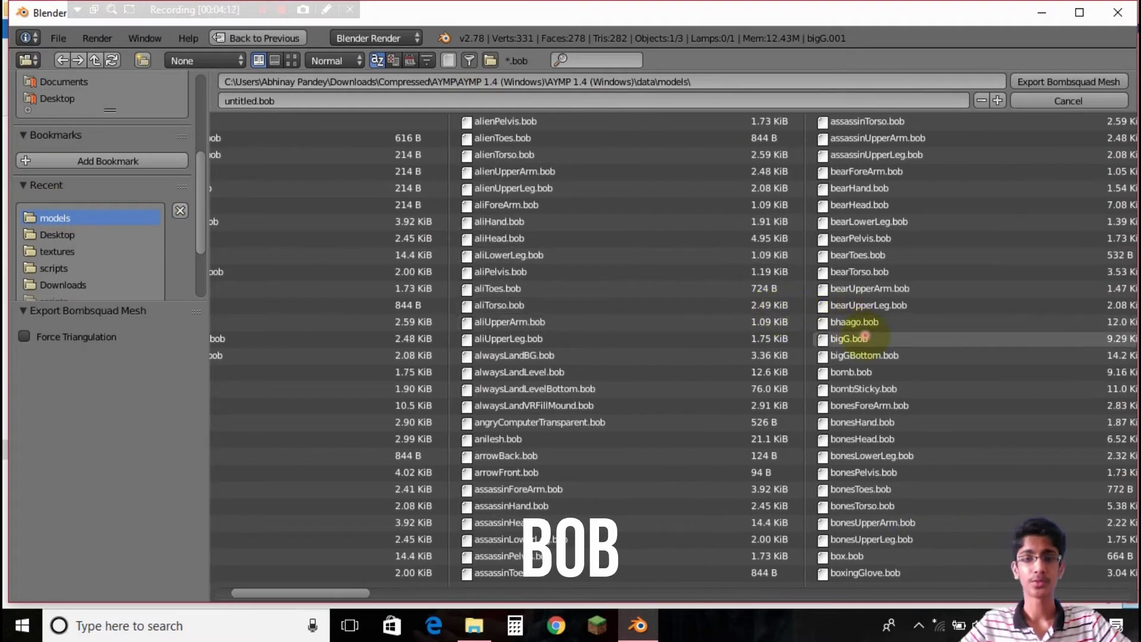
{"action": "double_click", "coordinate": [864, 336]}
Import the Bombsquad collision mesh bigGCollide.cob from the models folder
{"action": "left_click", "coordinate": [61, 37]}
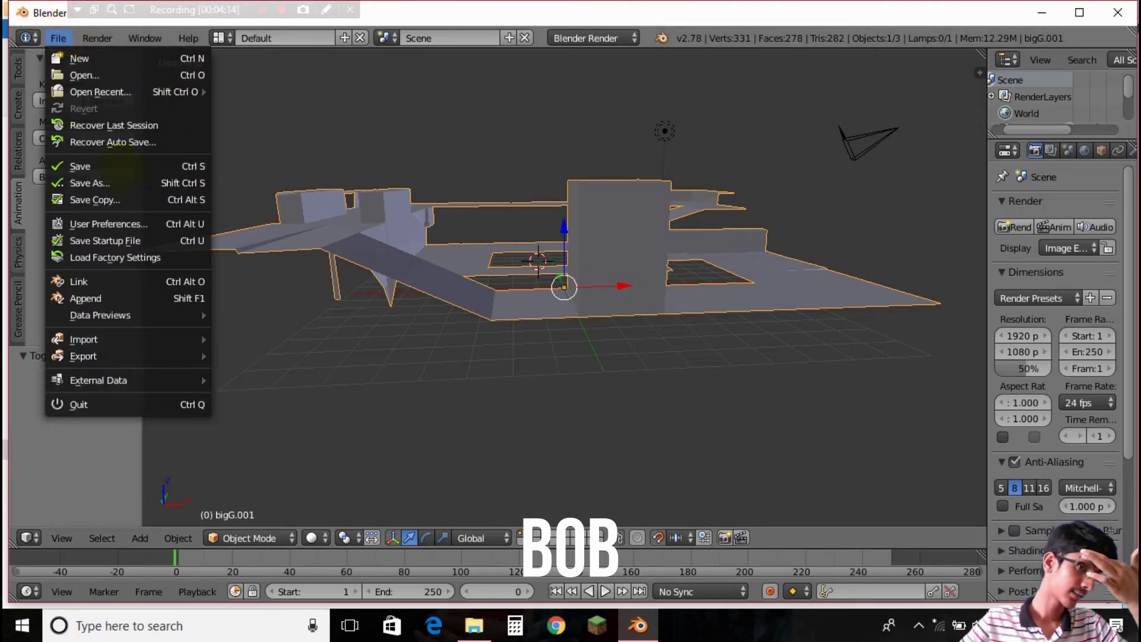
{"action": "mouse_move", "coordinate": [190, 339]}
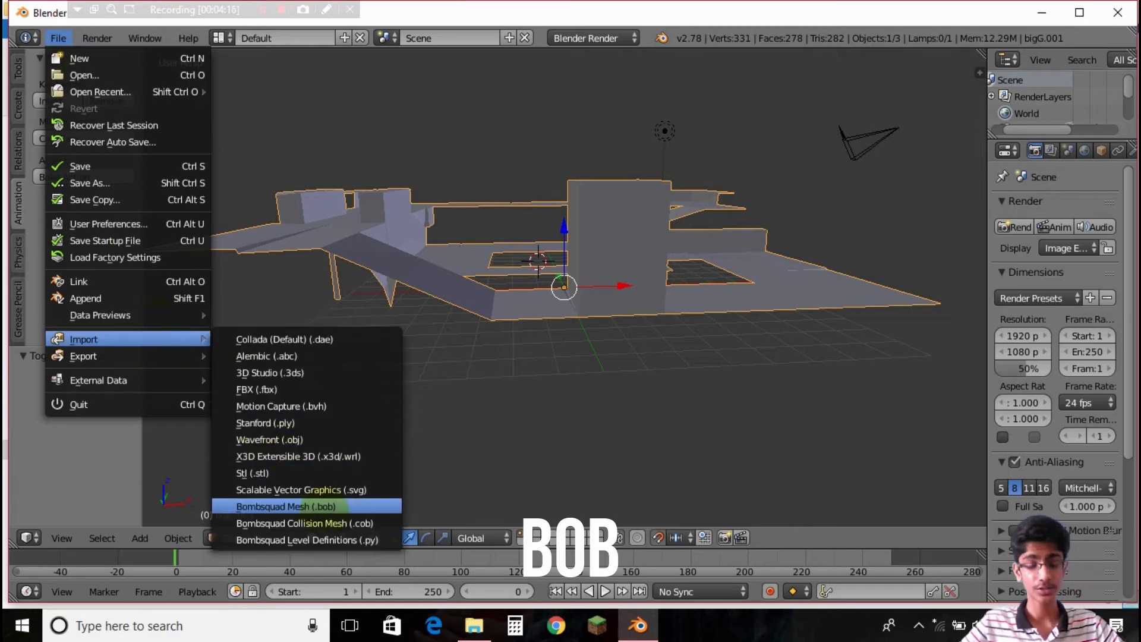
{"action": "left_click", "coordinate": [329, 521]}
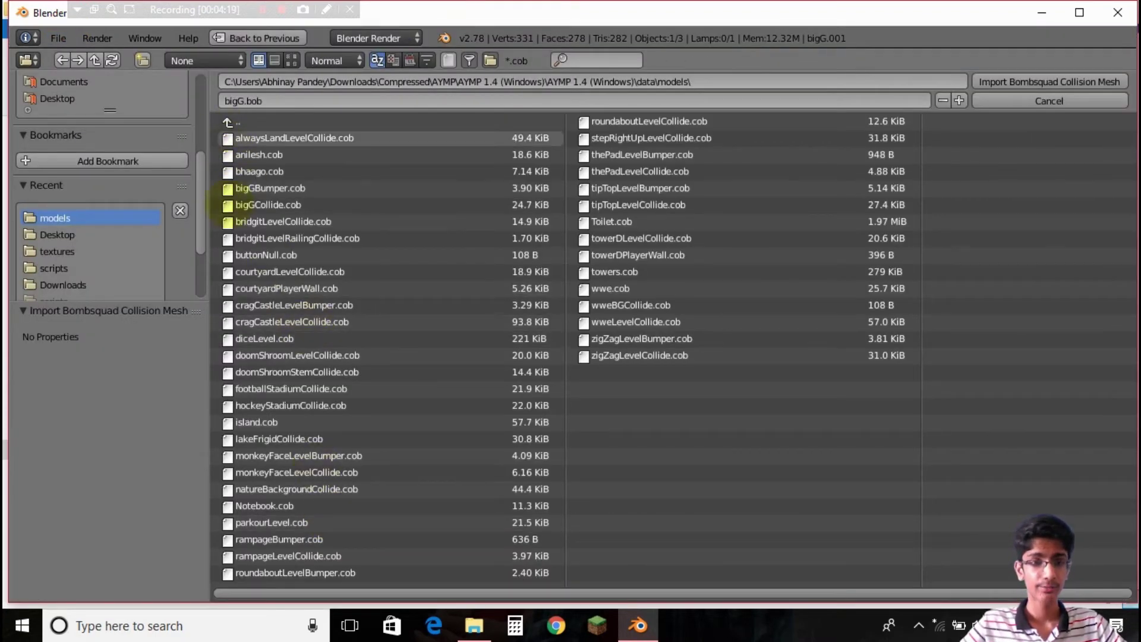
{"action": "double_click", "coordinate": [276, 205]}
Delete the visual bigG mesh, keeping only the imported collision mesh in the scene
{"action": "scroll", "coordinate": [408, 153], "scroll_direction": "down", "scroll_amount": 6}
{"action": "middle_click_drag", "start_coordinate": [440, 247], "coordinate": [522, 339]}
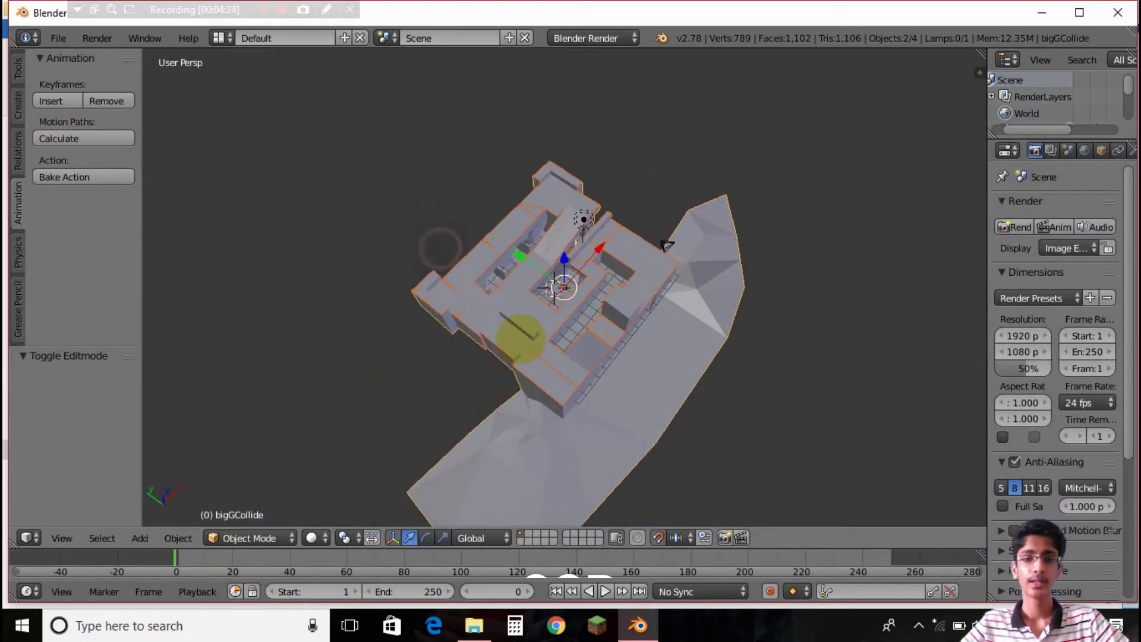
{"action": "right_click", "coordinate": [522, 339]}
{"action": "key", "text": "Delete"}
{"action": "middle_click_drag", "start_coordinate": [505, 288], "coordinate": [467, 312]}
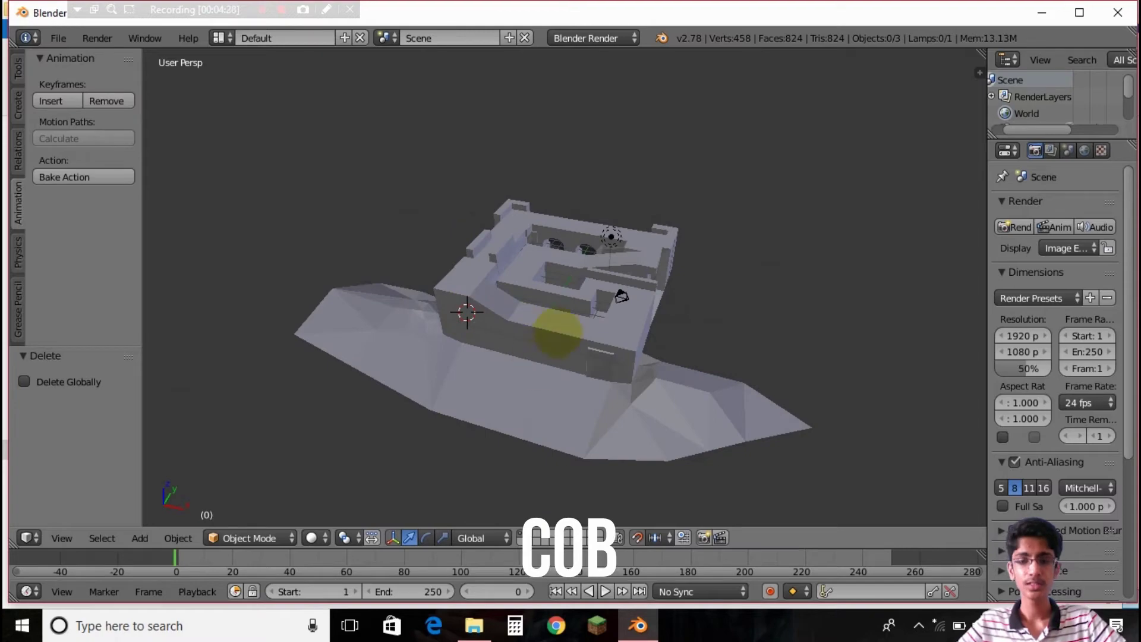
In Edit Mode, extrude two adjacent top faces of the bigGCollide mesh's inner walkway straight up by 3 units
{"action": "middle_click_drag", "start_coordinate": [557, 331], "coordinate": [626, 329]}
{"action": "right_click", "coordinate": [604, 335]}
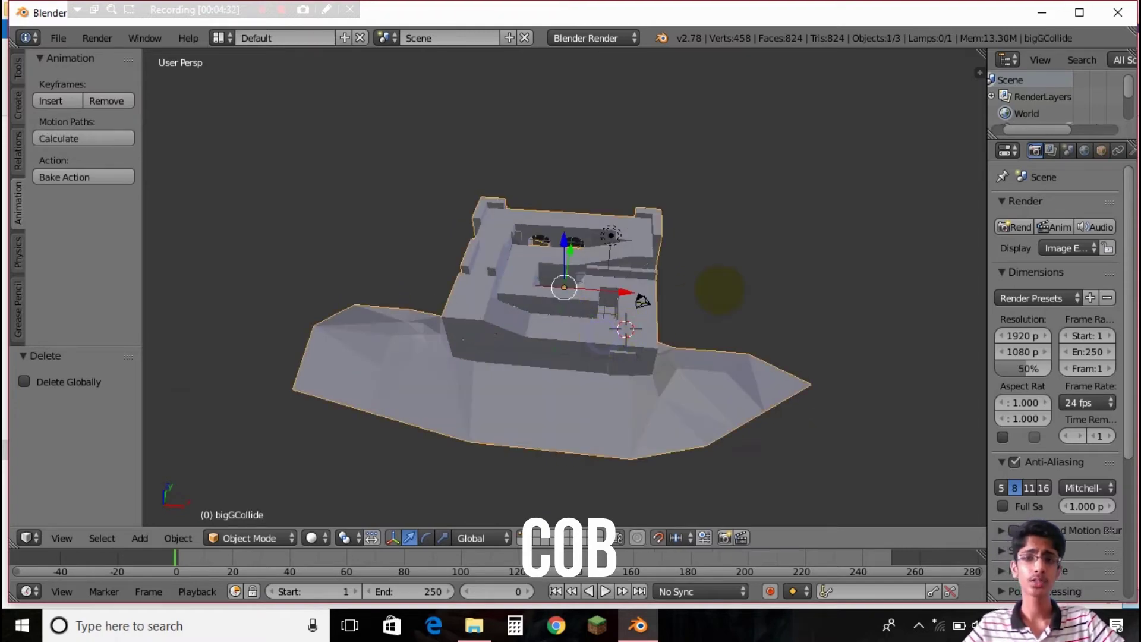
{"action": "middle_click_drag", "start_coordinate": [719, 289], "coordinate": [591, 321]}
{"action": "key", "text": "Tab"}
{"action": "middle_click_drag", "start_coordinate": [488, 340], "coordinate": [616, 351]}
{"action": "scroll", "coordinate": [617, 352], "scroll_direction": "up", "scroll_amount": 6}
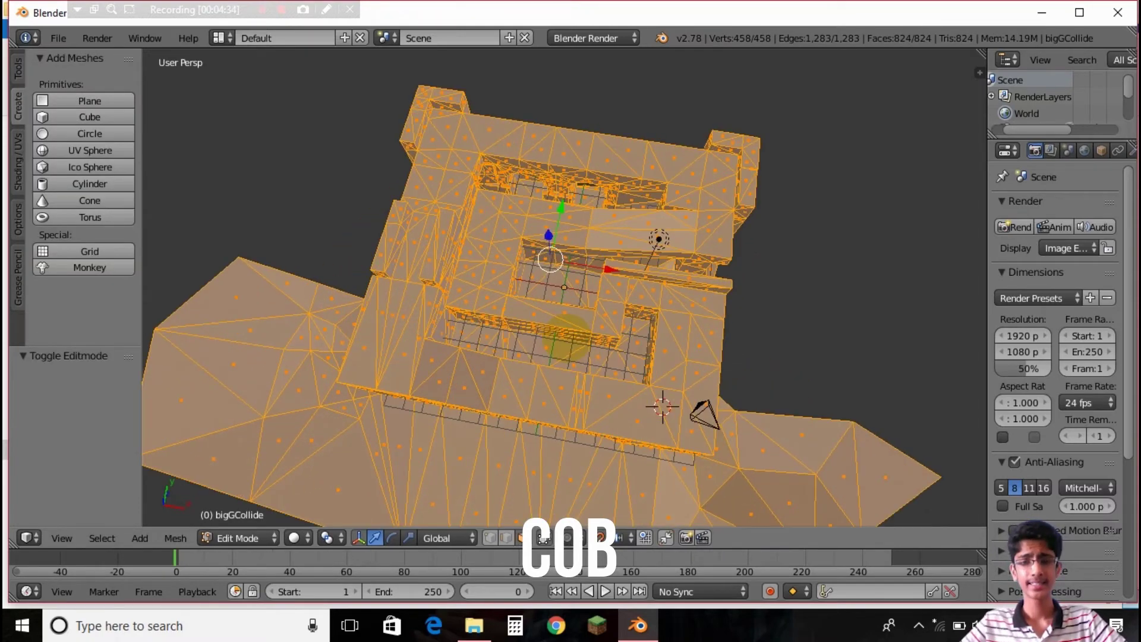
{"action": "right_click", "coordinate": [535, 320]}
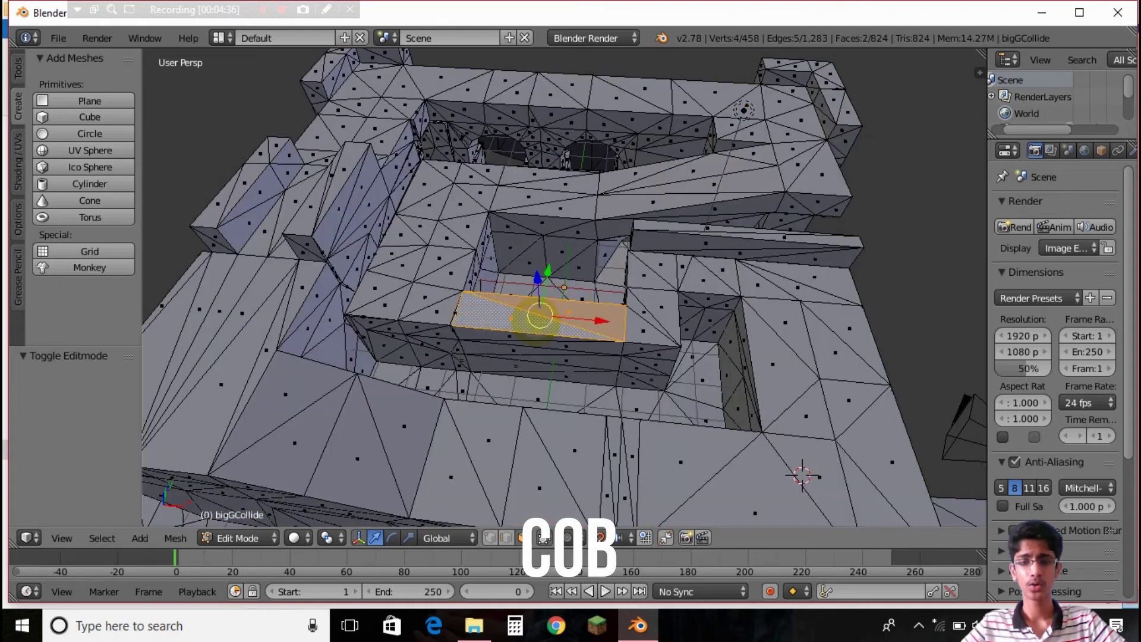
{"action": "type", "text": "e3"}
{"action": "key", "text": "Return"}
{"action": "middle_click_drag", "start_coordinate": [565, 275], "coordinate": [533, 248]}
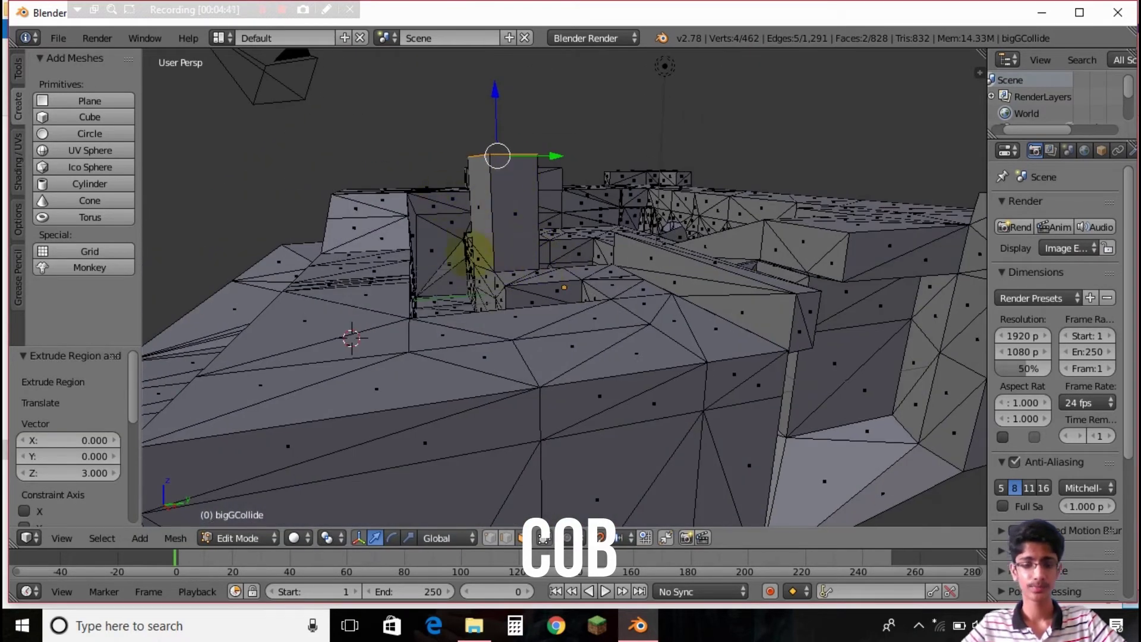
{"action": "middle_click_drag", "start_coordinate": [359, 256], "coordinate": [394, 348]}
{"action": "middle_click_drag", "start_coordinate": [237, 315], "coordinate": [683, 393]}
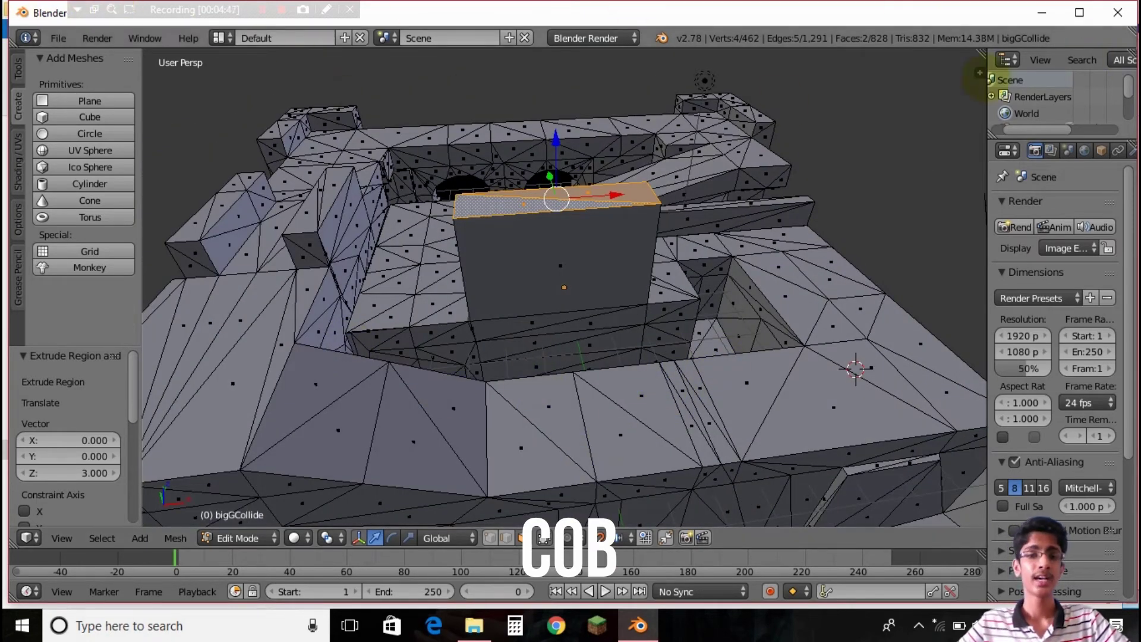
Leave Edit Mode and export the edited collision mesh as a Bombsquad Collision Mesh over bigGCollide.cob in the models folder
{"action": "key", "text": "Tab"}
{"action": "left_click", "coordinate": [58, 38]}
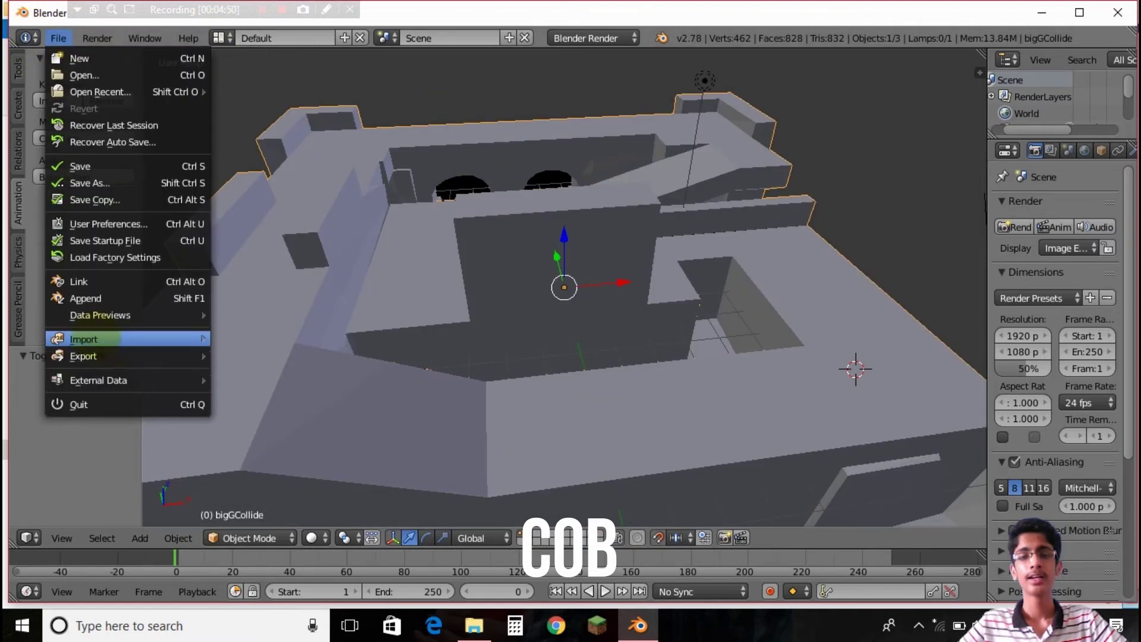
{"action": "mouse_move", "coordinate": [124, 339]}
{"action": "left_click", "coordinate": [335, 522]}
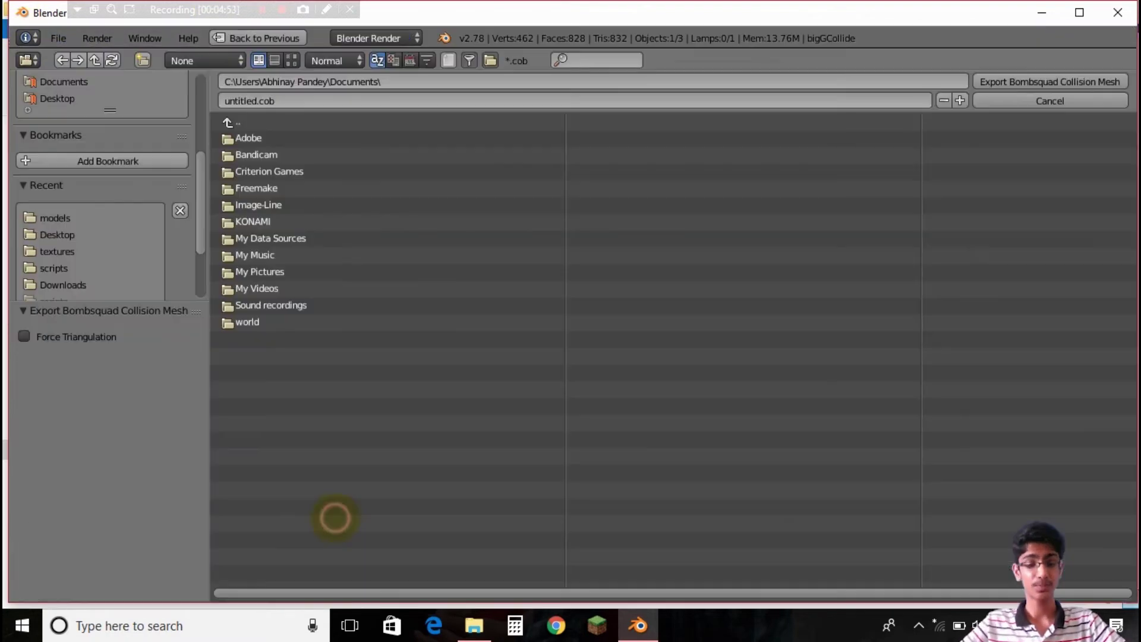
{"action": "left_click", "coordinate": [54, 218]}
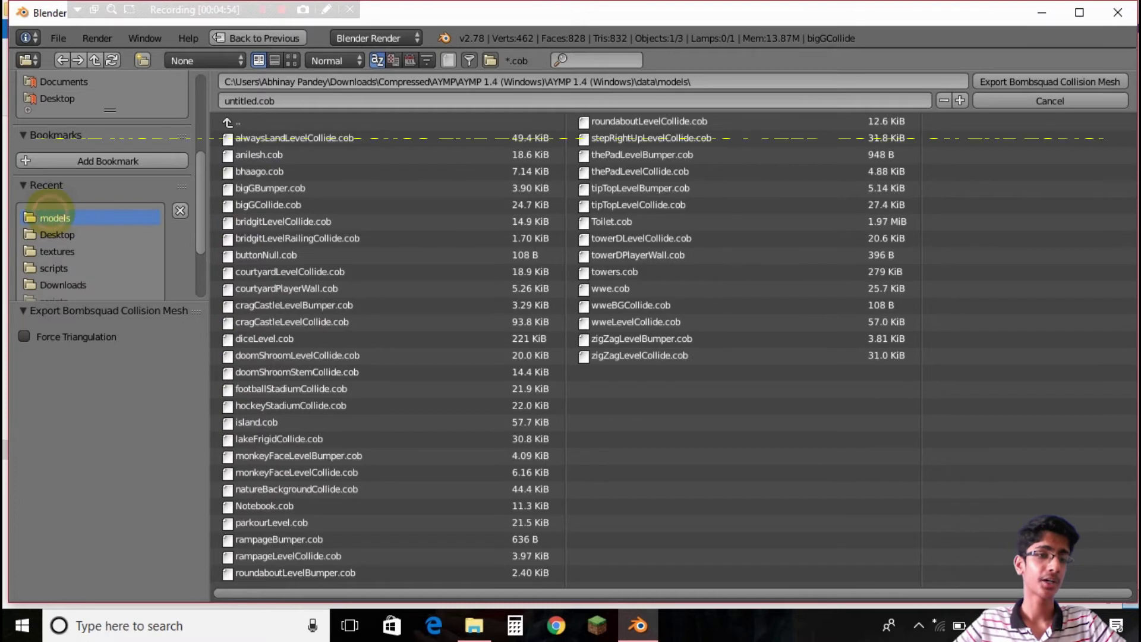
{"action": "double_click", "coordinate": [280, 203]}
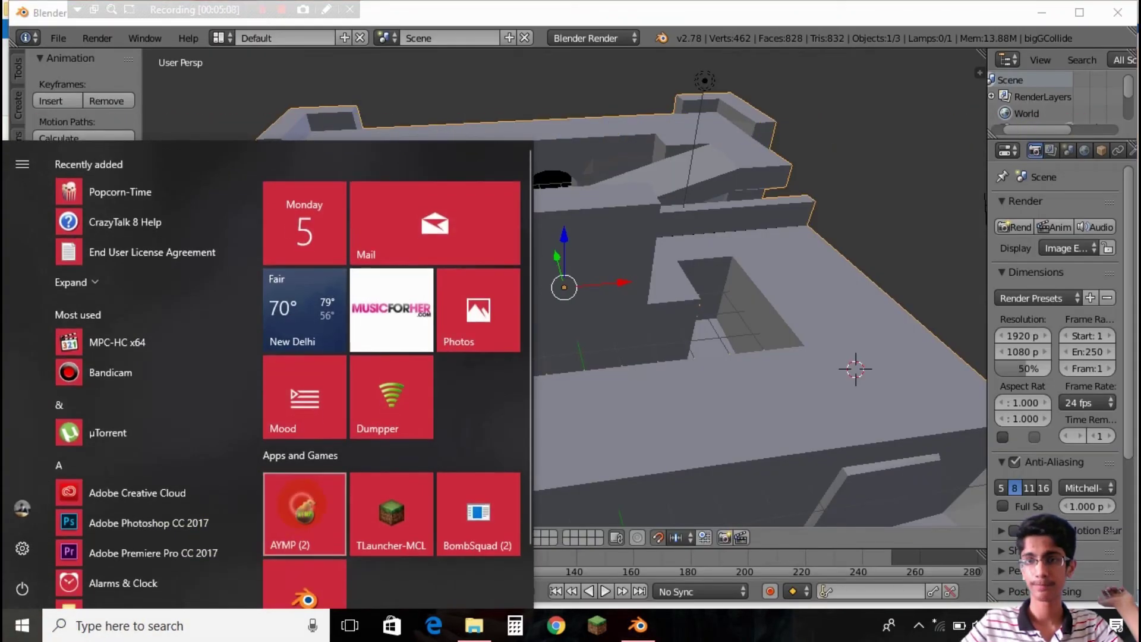
Launch the AYMP build of BombSquad, start All Equipped on the Big G map, join as a player and maximize the game window
{"action": "left_click", "coordinate": [302, 500]}
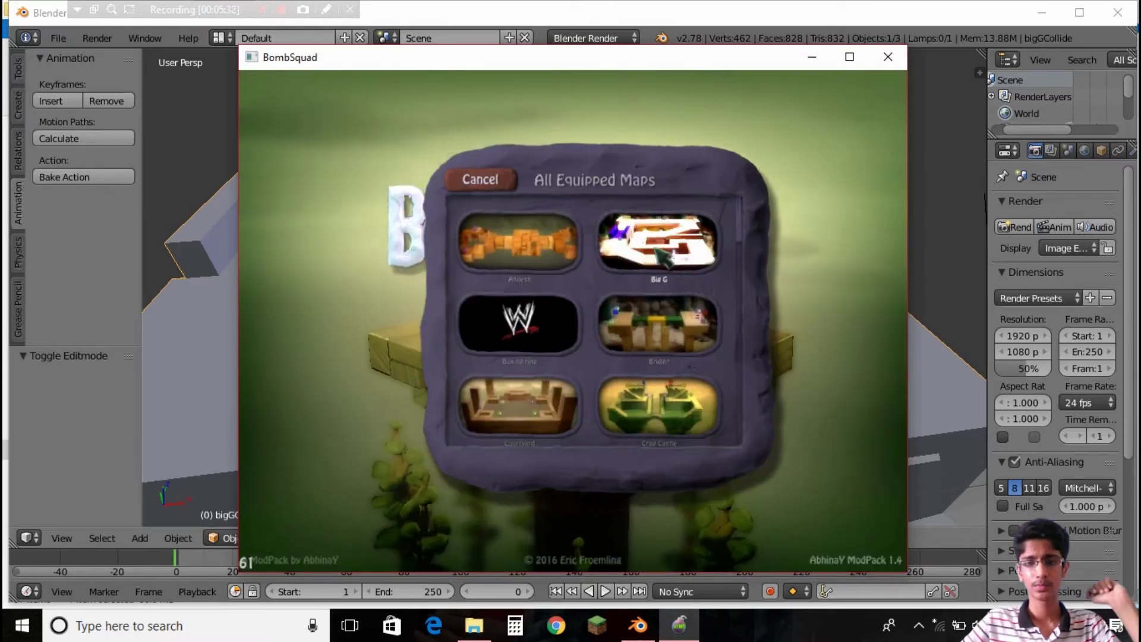
{"action": "left_click", "coordinate": [676, 196]}
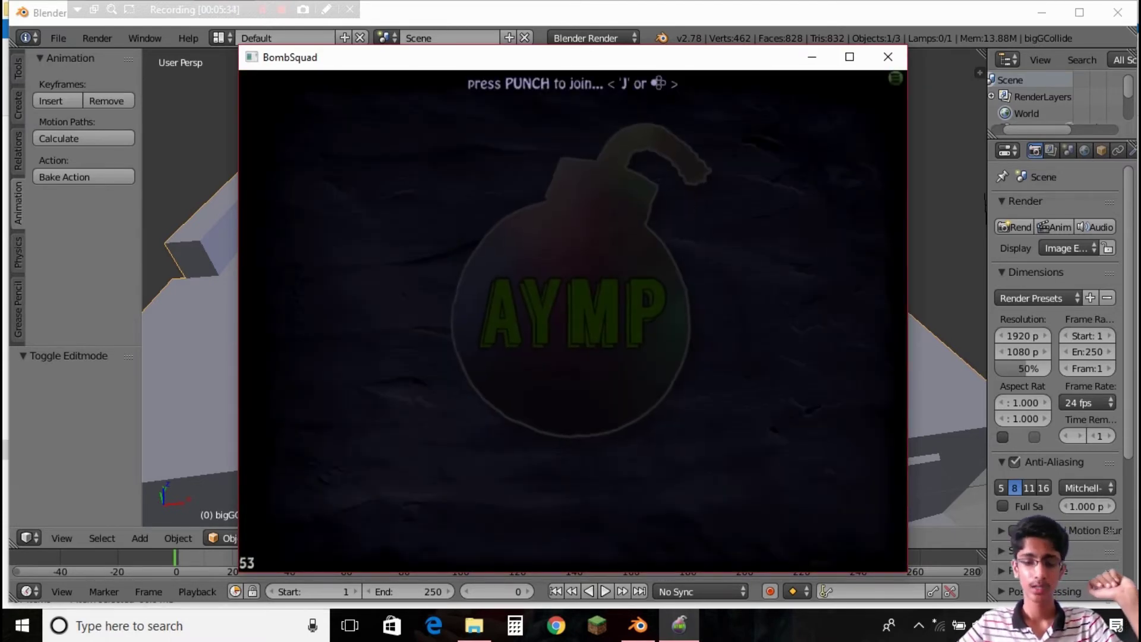
{"action": "key", "text": "j"}
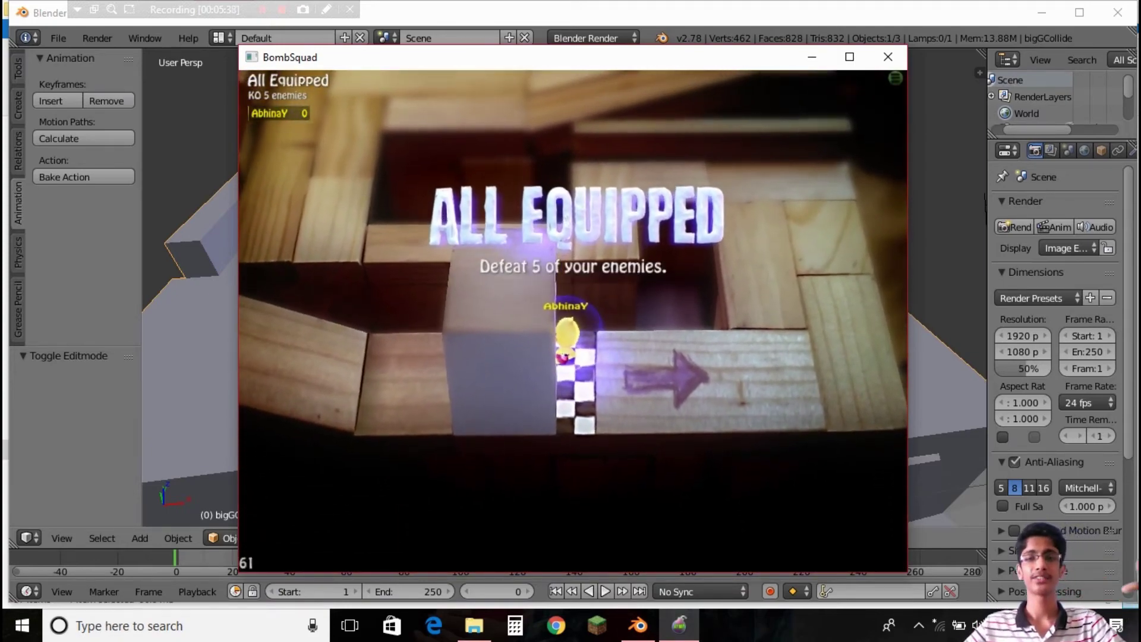
{"action": "left_click", "coordinate": [849, 57]}
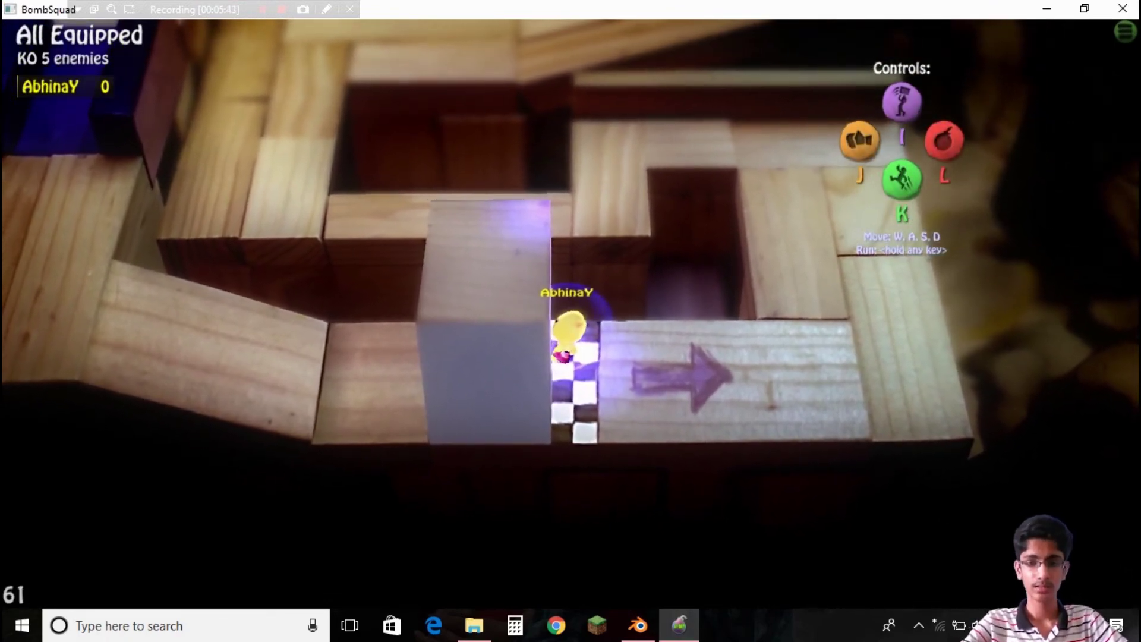
Turn on the manual camera and examine the raised block beside the checkered start line from several angles
{"action": "key", "text": "F7"}
{"action": "left_click_drag", "start_coordinate": [924, 231], "coordinate": [668, 281], "text": "alt"}
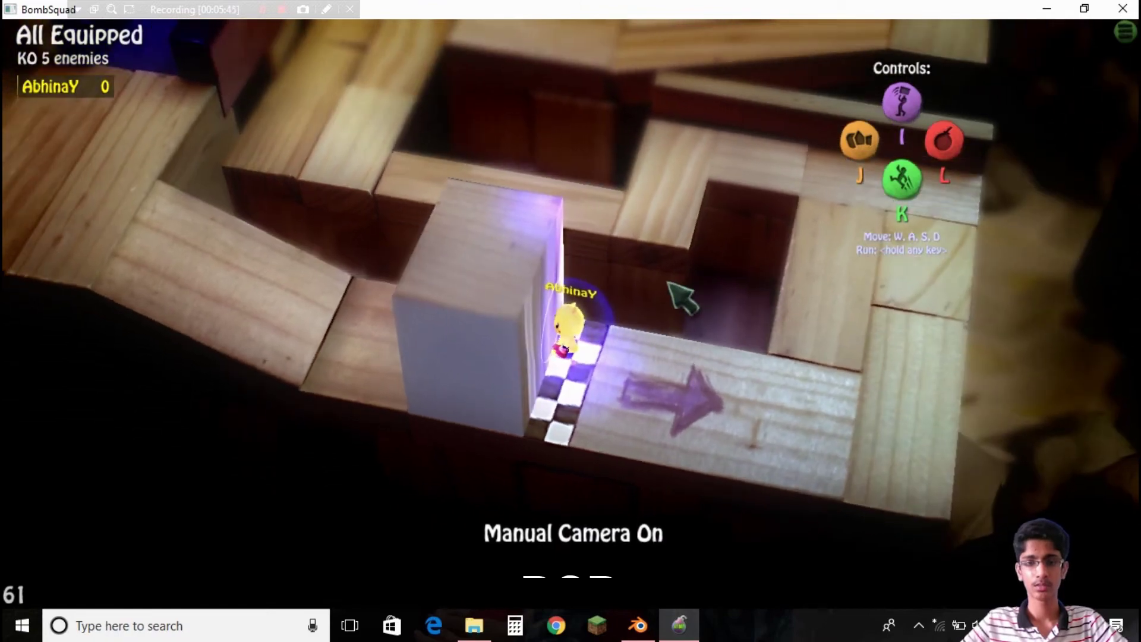
{"action": "left_click_drag", "start_coordinate": [915, 298], "coordinate": [262, 211], "text": "alt"}
{"action": "left_click_drag", "start_coordinate": [515, 257], "coordinate": [267, 229], "text": "alt"}
{"action": "left_click_drag", "start_coordinate": [828, 291], "coordinate": [865, 251], "text": "alt"}
{"action": "left_click_drag", "start_coordinate": [568, 290], "coordinate": [517, 440]}
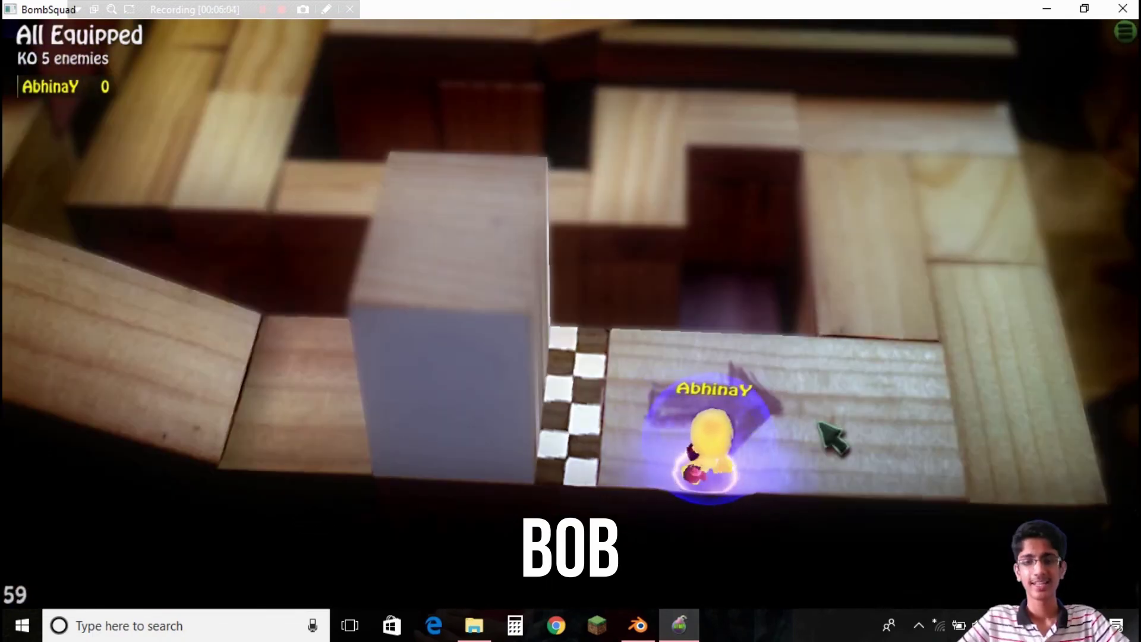
Walk the character around the arrow plank and into the raised block to test whether the visual-only extrusion has collision
{"action": "key", "text": "Down"}
{"action": "key", "text": "Right"}
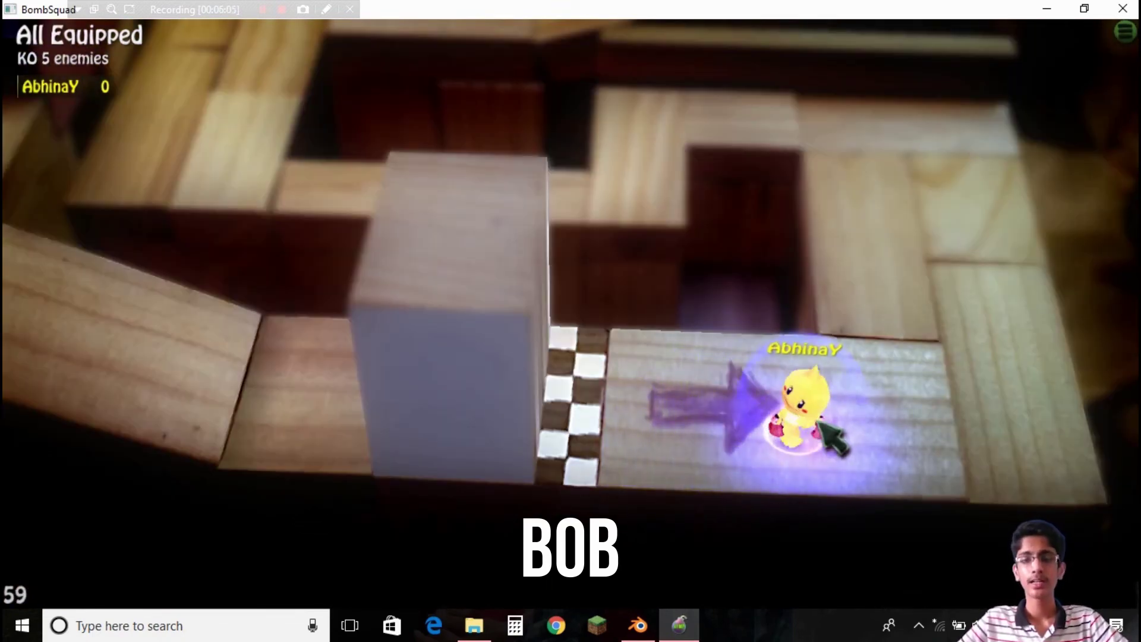
{"action": "key", "text": "Left"}
{"action": "key", "text": "Right"}
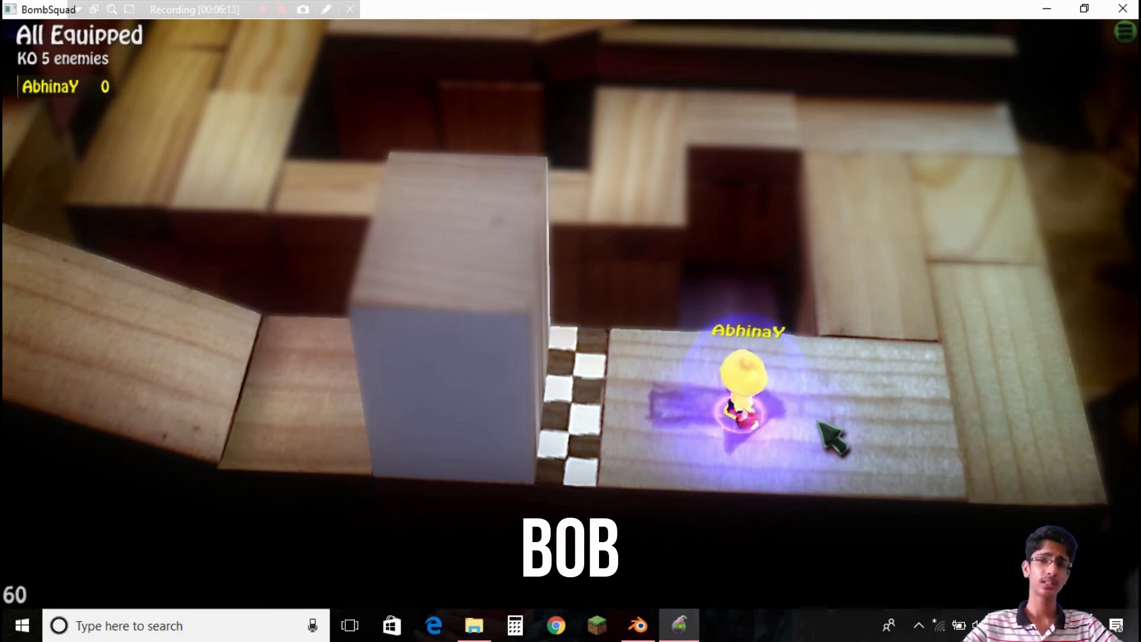
{"action": "key", "text": "Left"}
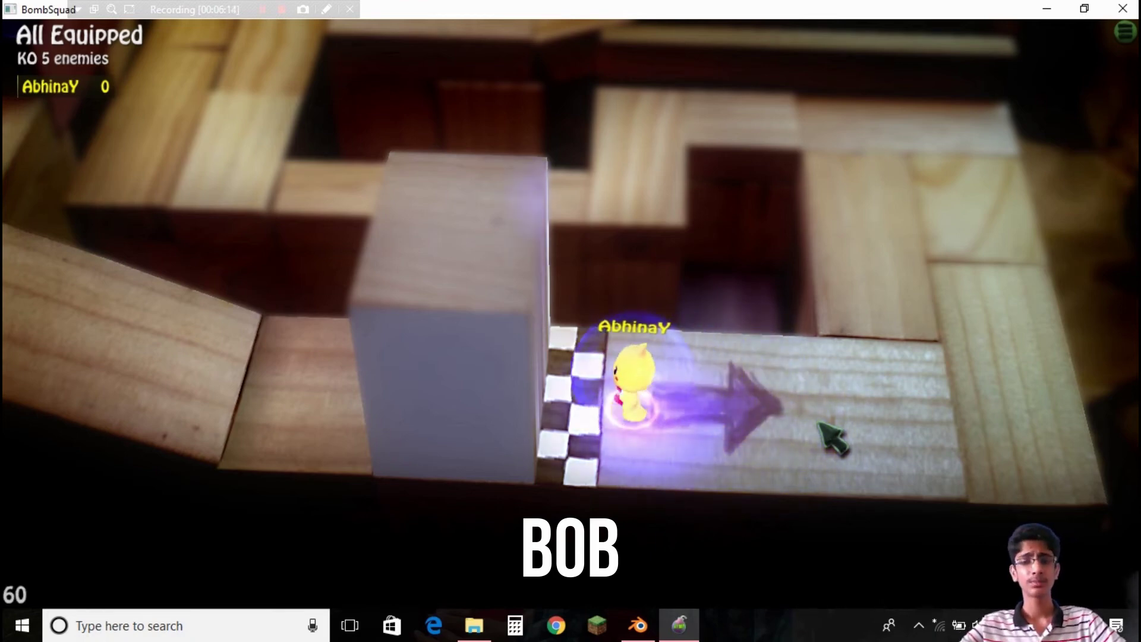
{"action": "key", "text": "Right"}
{"action": "key", "text": "Left"}
{"action": "key", "text": "Right"}
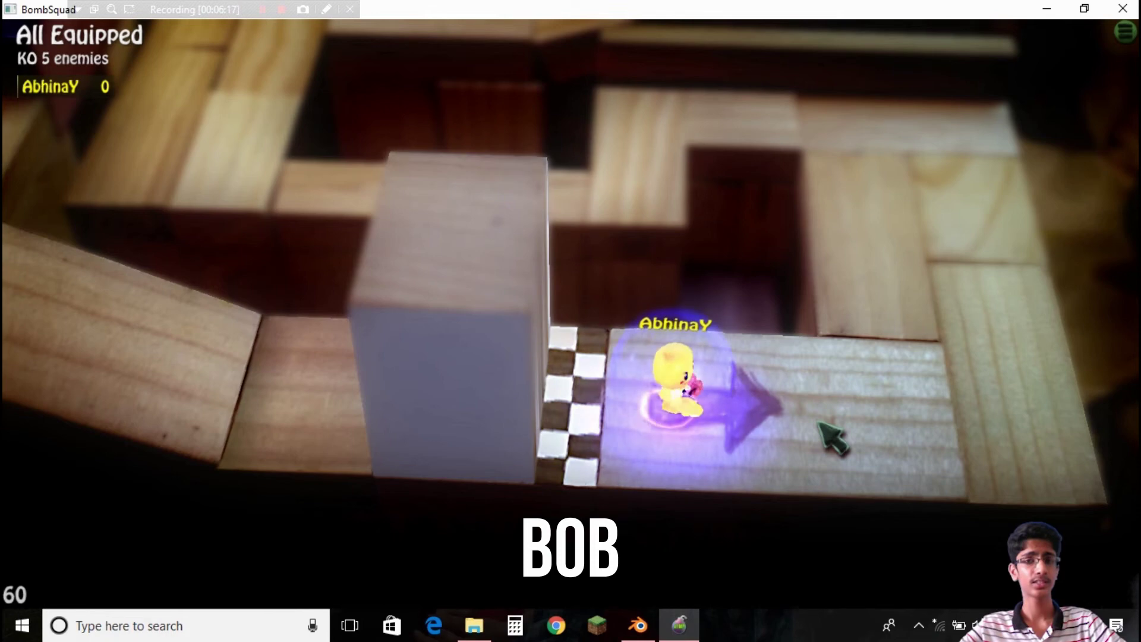
{"action": "key", "text": "Left"}
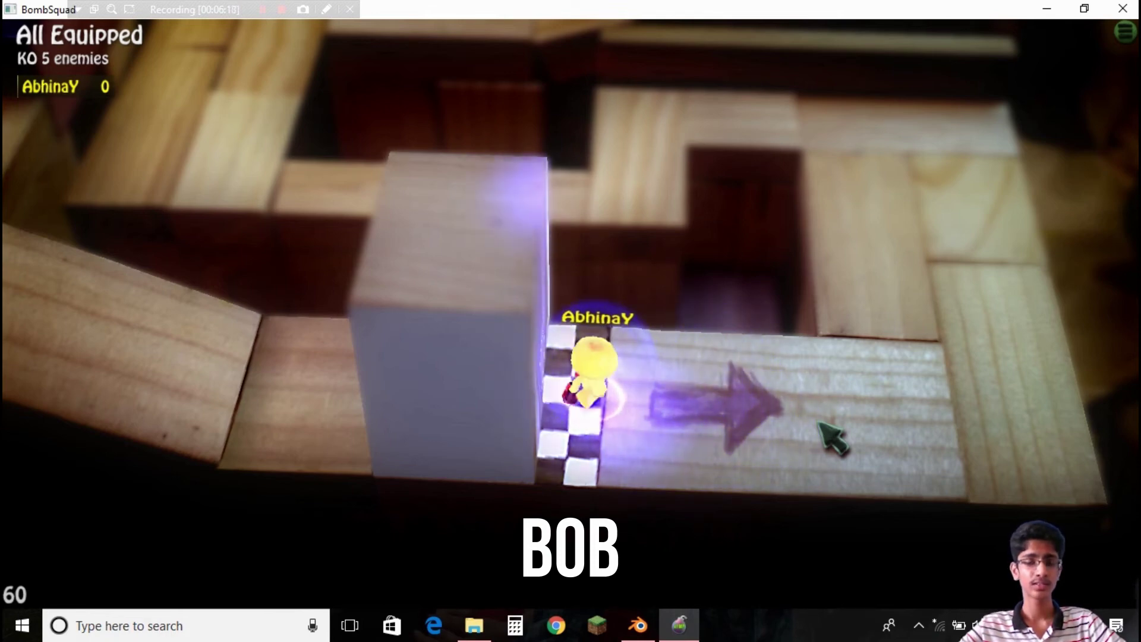
{"action": "key", "text": "Right"}
{"action": "key", "text": "Left"}
{"action": "key", "text": "Left"}
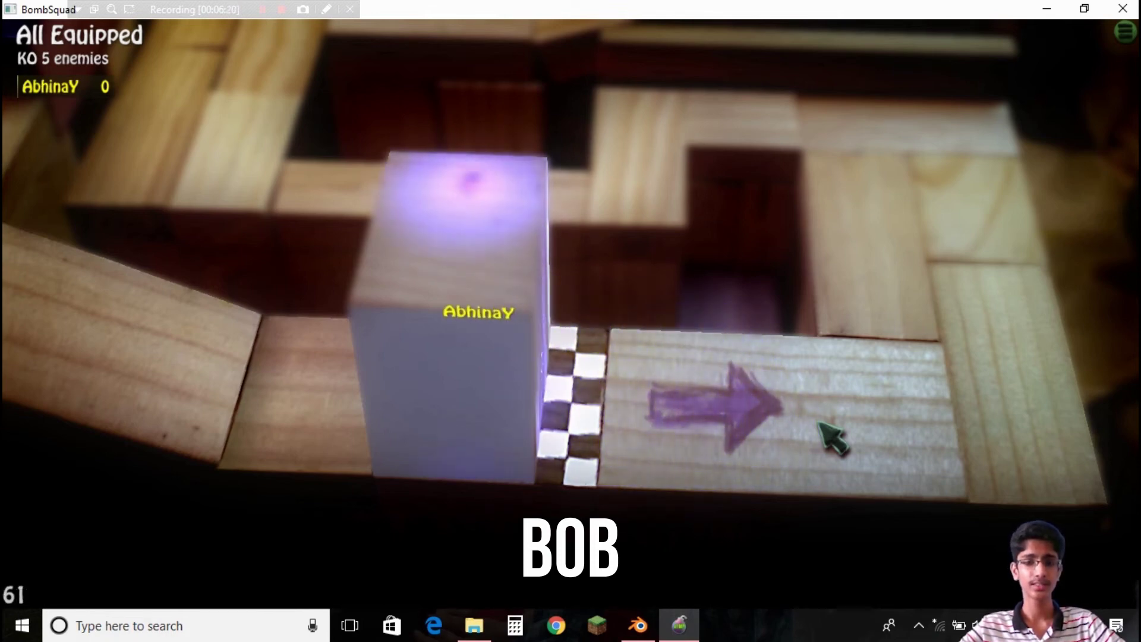
{"action": "key", "text": "Right"}
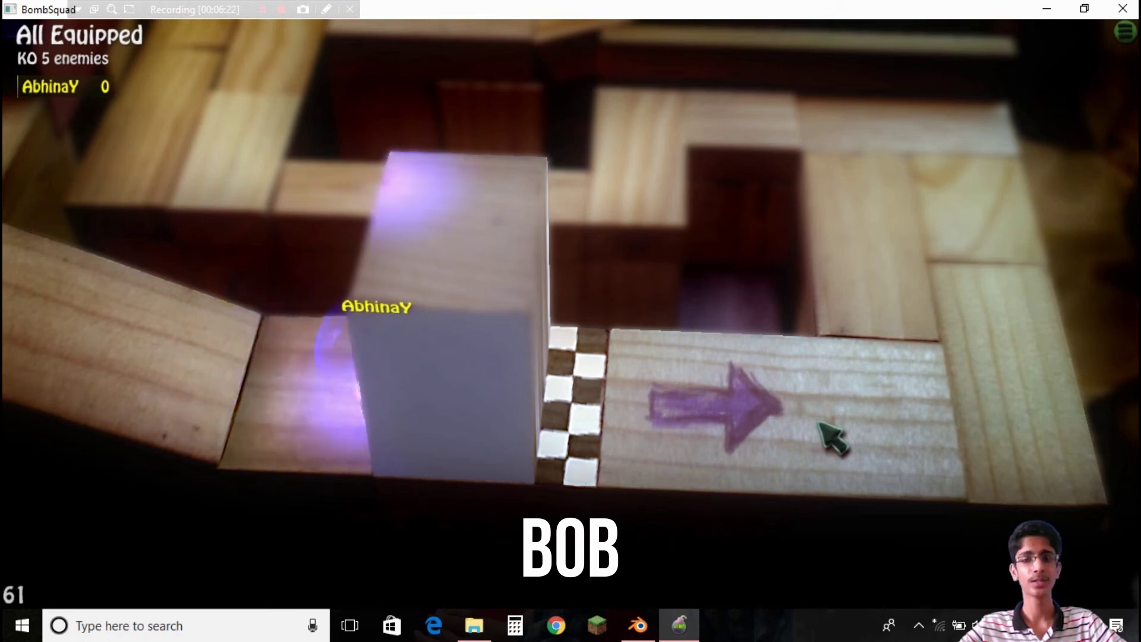
{"action": "key", "text": "Right"}
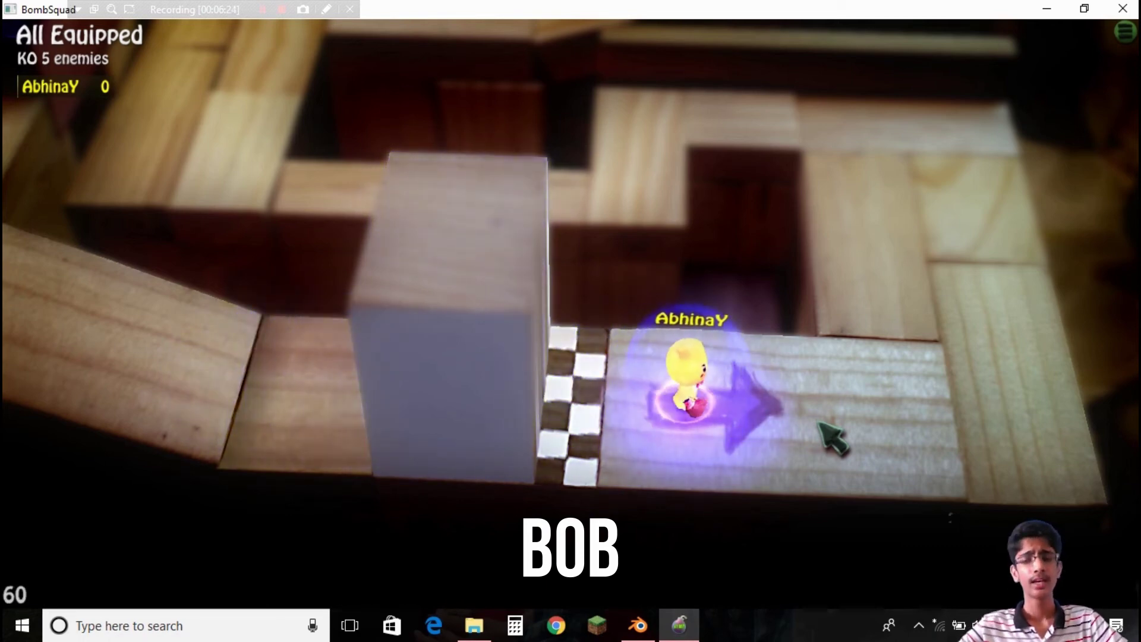
Walk the character up to the inner walkway and push against the area extruded only in the collision mesh
{"action": "key", "text": "Up"}
{"action": "key", "text": "Up"}
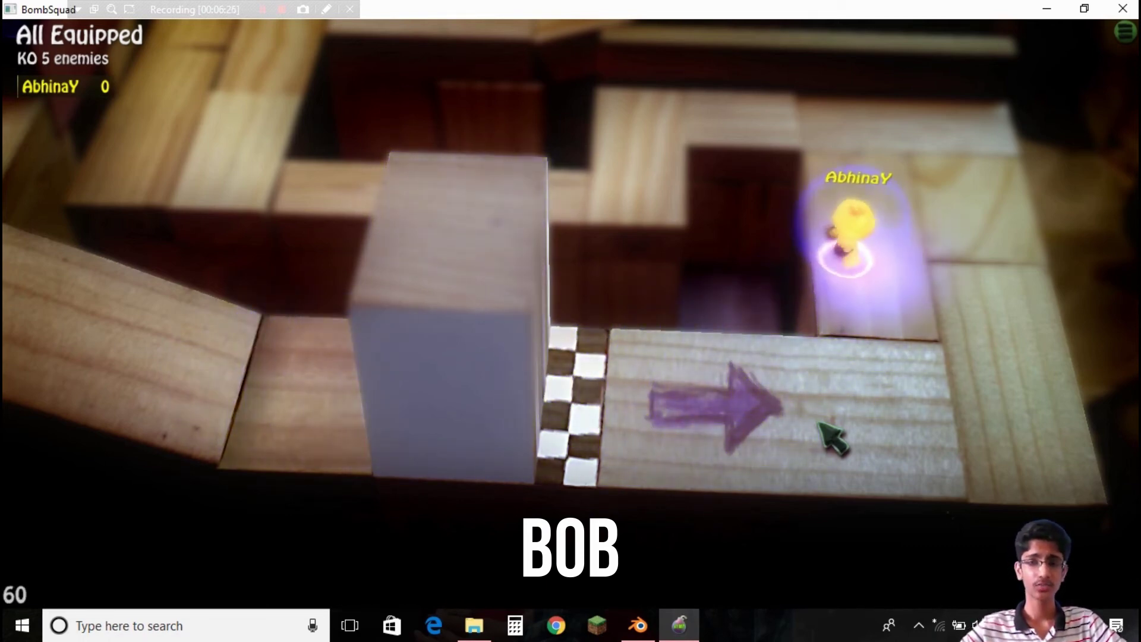
{"action": "key", "text": "Left"}
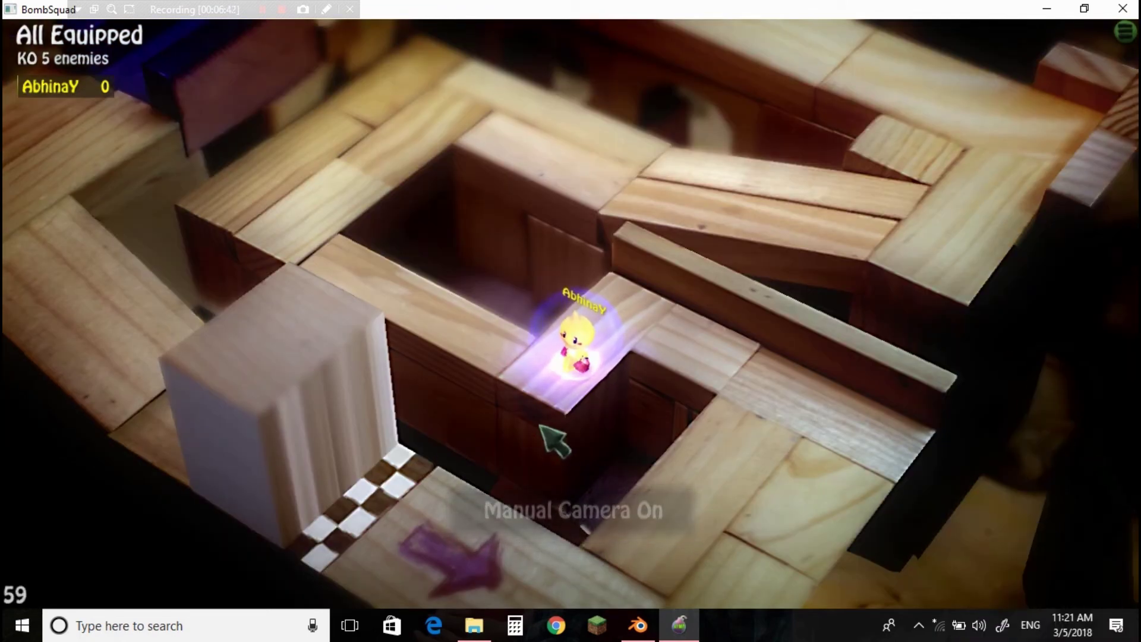
{"action": "key", "text": "Left"}
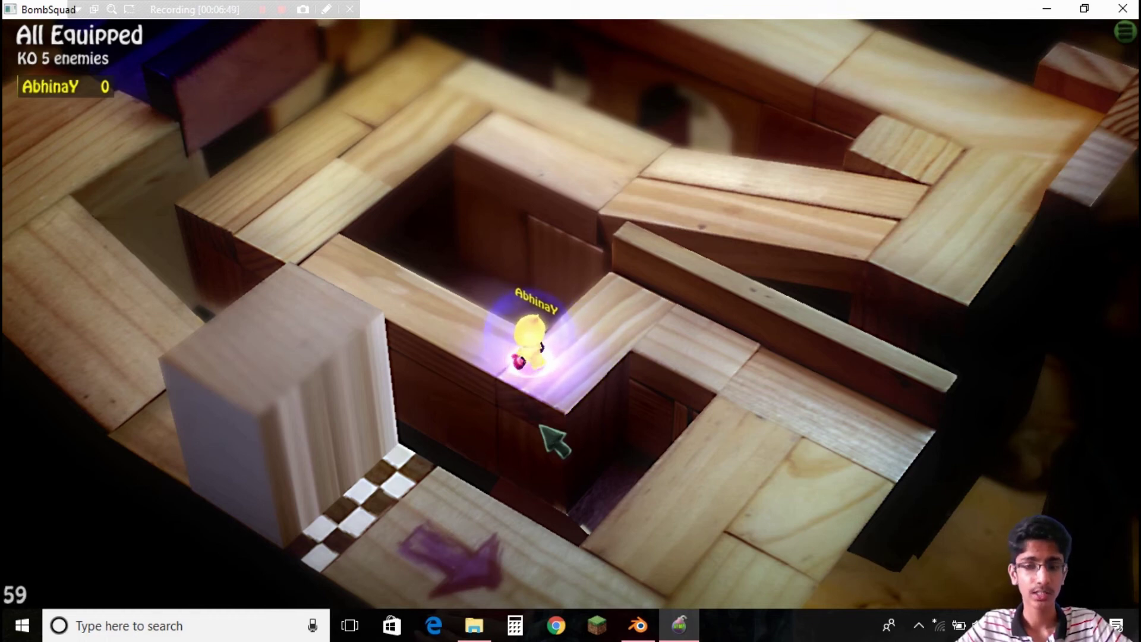
{"action": "key", "text": "Left"}
{"action": "key", "text": "Right"}
{"action": "key", "text": "Down"}
{"action": "key", "text": "Left"}
{"action": "key", "text": "Right"}
{"action": "key", "text": "Up"}
{"action": "key", "text": "Down"}
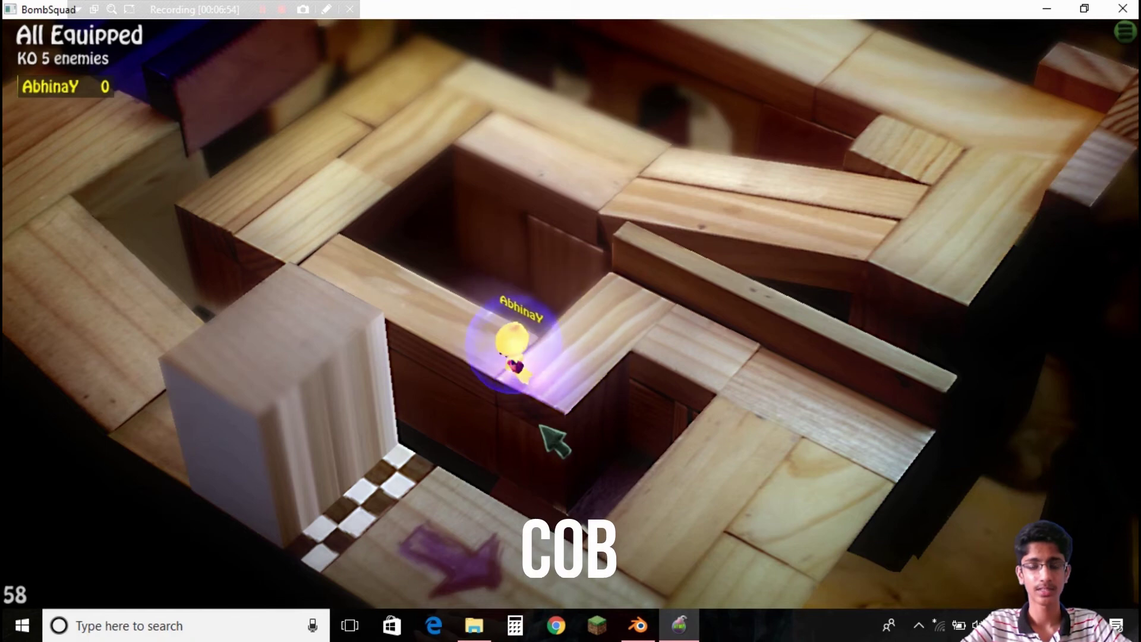
{"action": "key", "text": "Down"}
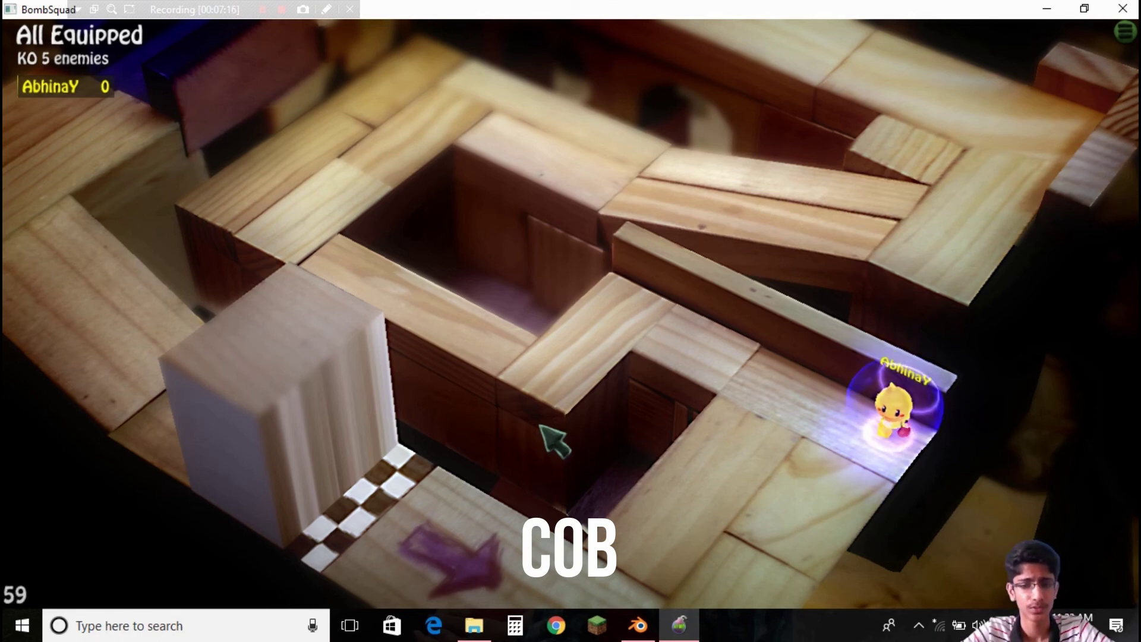
Walk the character back to the raised block, test passing through it again, and head back toward the inner walkway
{"action": "key", "text": "Down"}
{"action": "key", "text": "Left"}
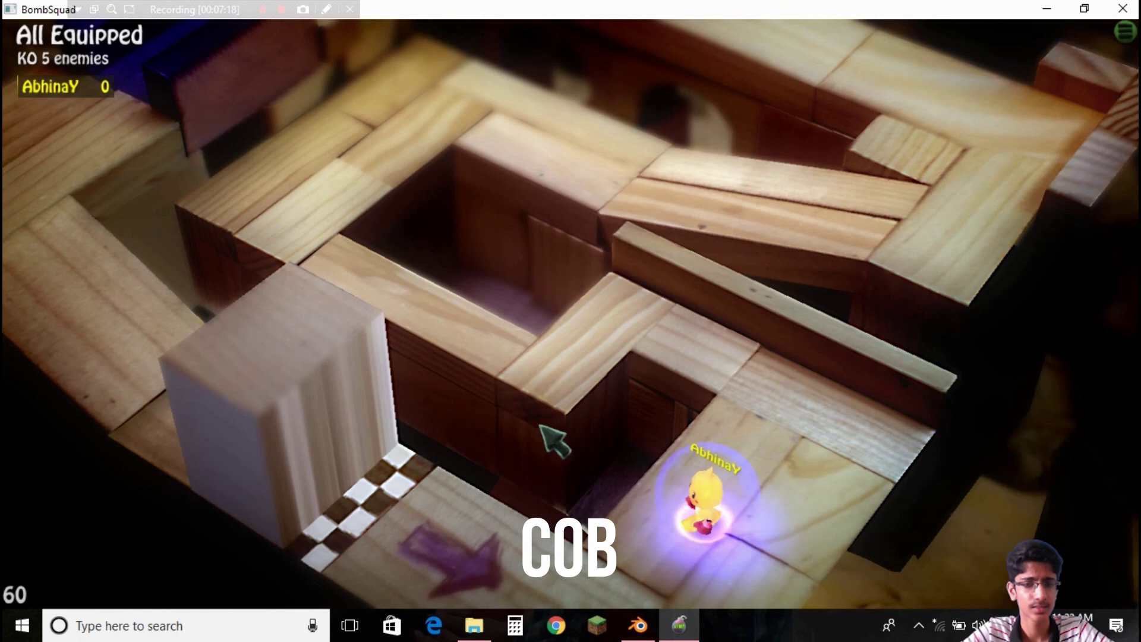
{"action": "key", "text": "Left"}
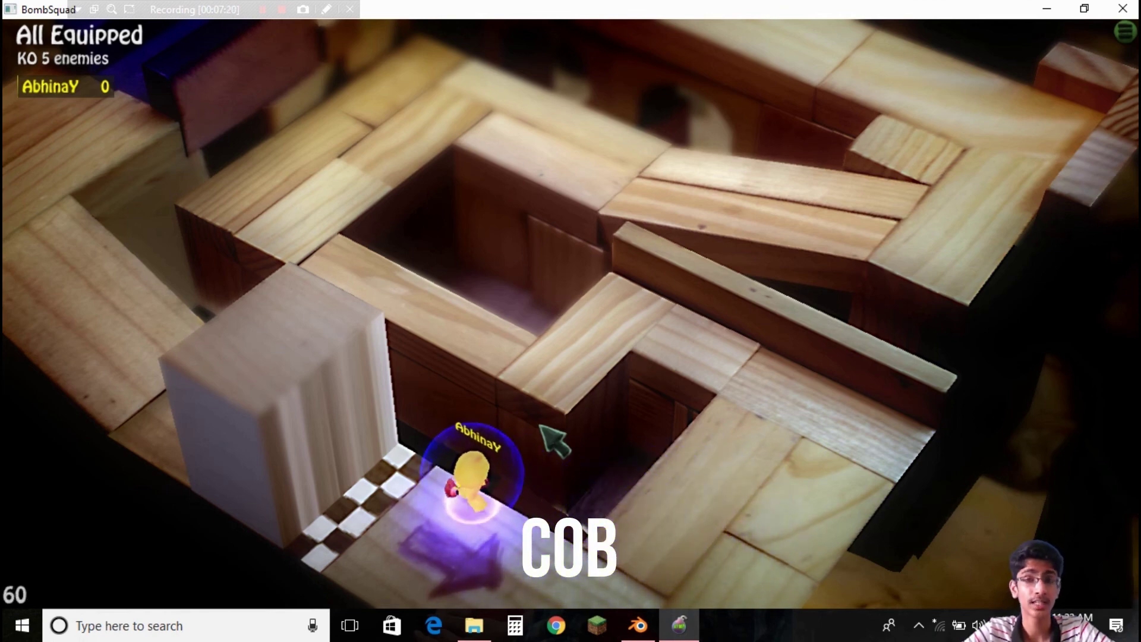
{"action": "key", "text": "Left"}
{"action": "key", "text": "Up"}
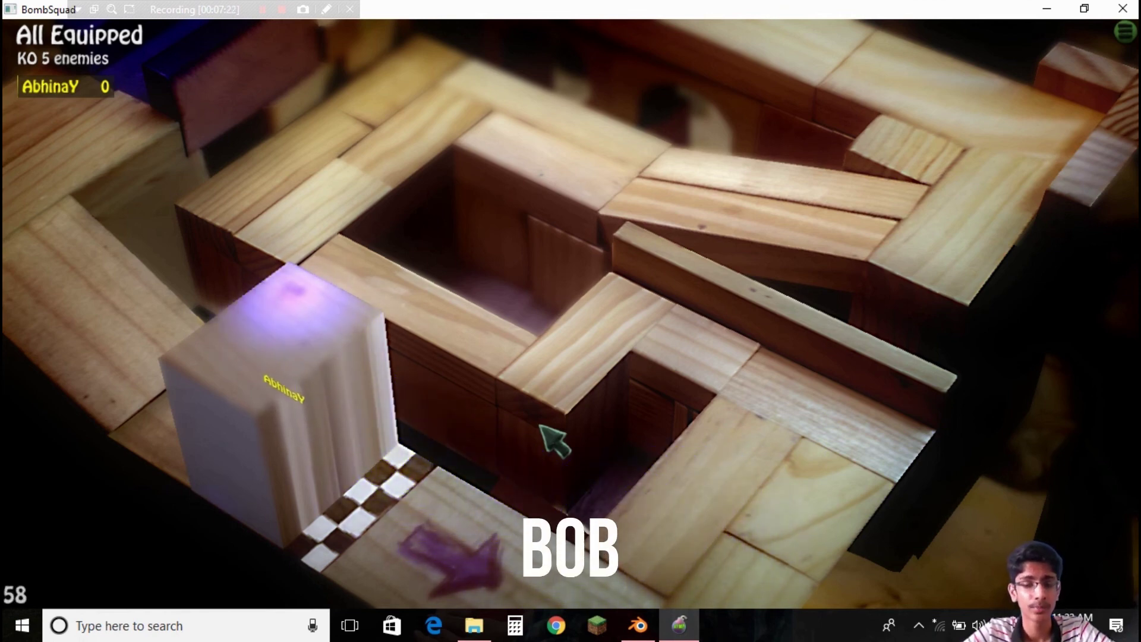
{"action": "key", "text": "Down"}
{"action": "key", "text": "Right"}
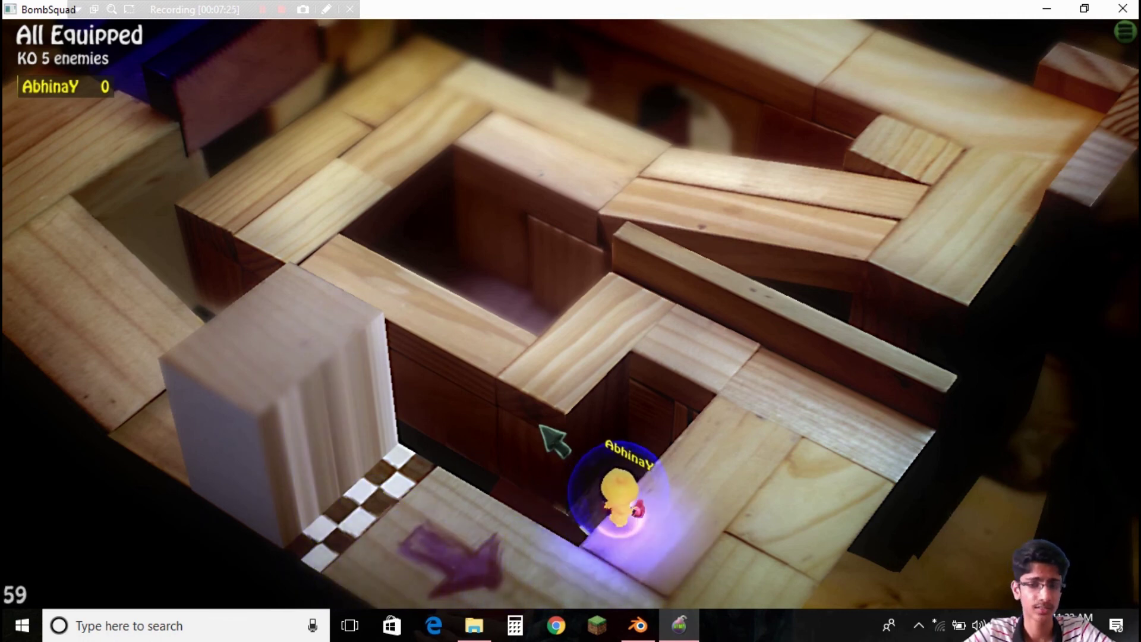
{"action": "key", "text": "Up"}
{"action": "key", "text": "Right"}
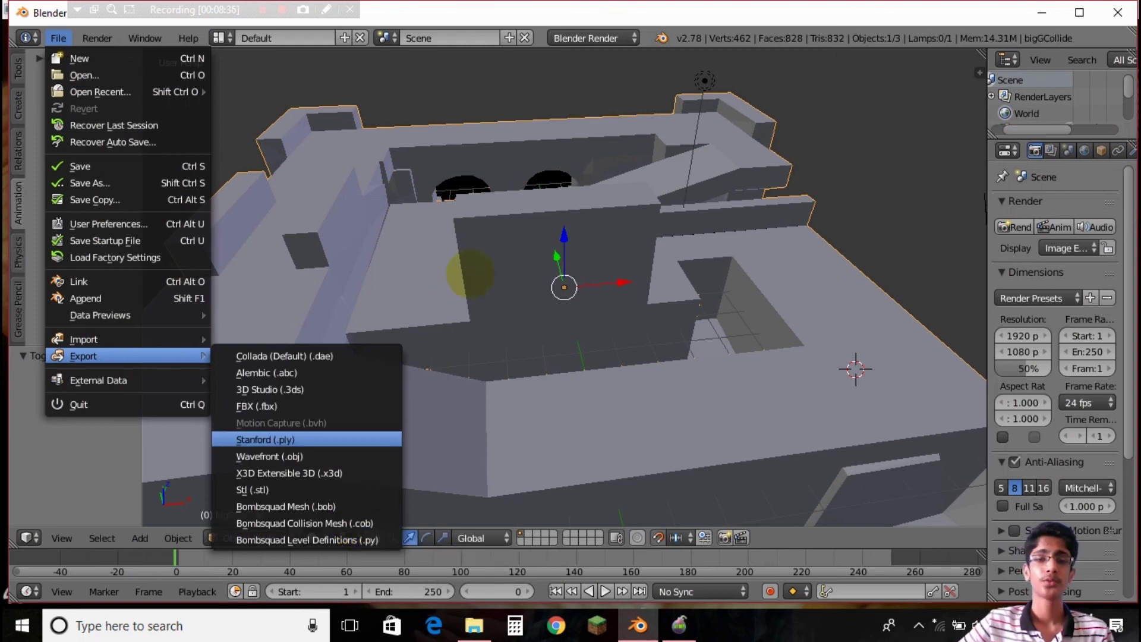
Dismiss Blender's open export choices, switch back to BombSquad and resume the paused game
{"action": "left_click", "coordinate": [476, 258]}
{"action": "left_click", "coordinate": [679, 625]}
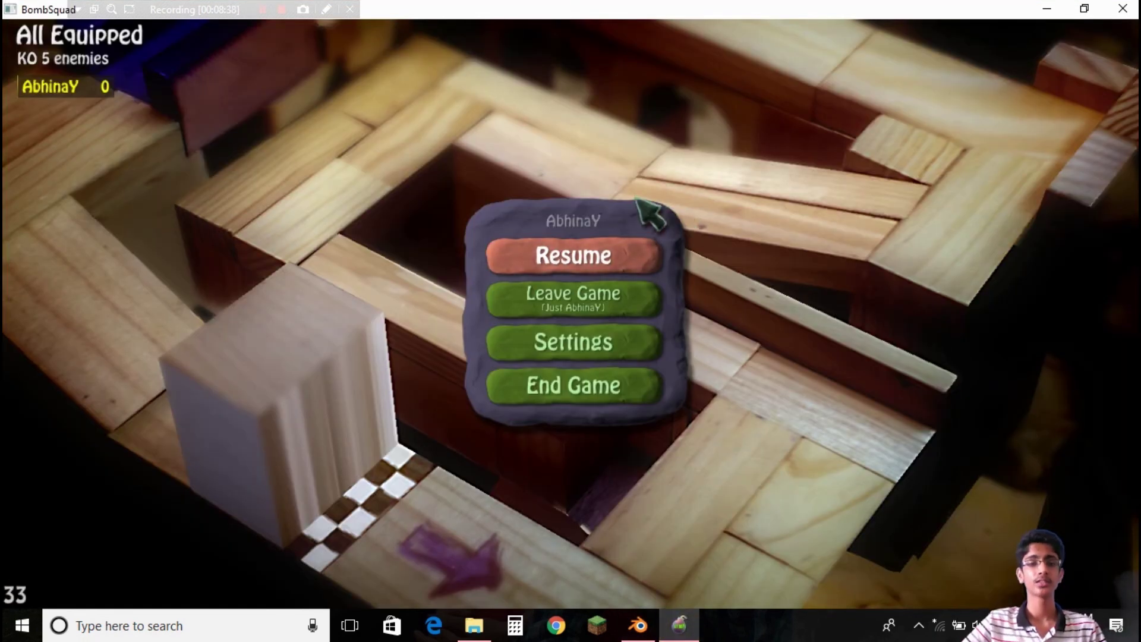
{"action": "left_click", "coordinate": [634, 254]}
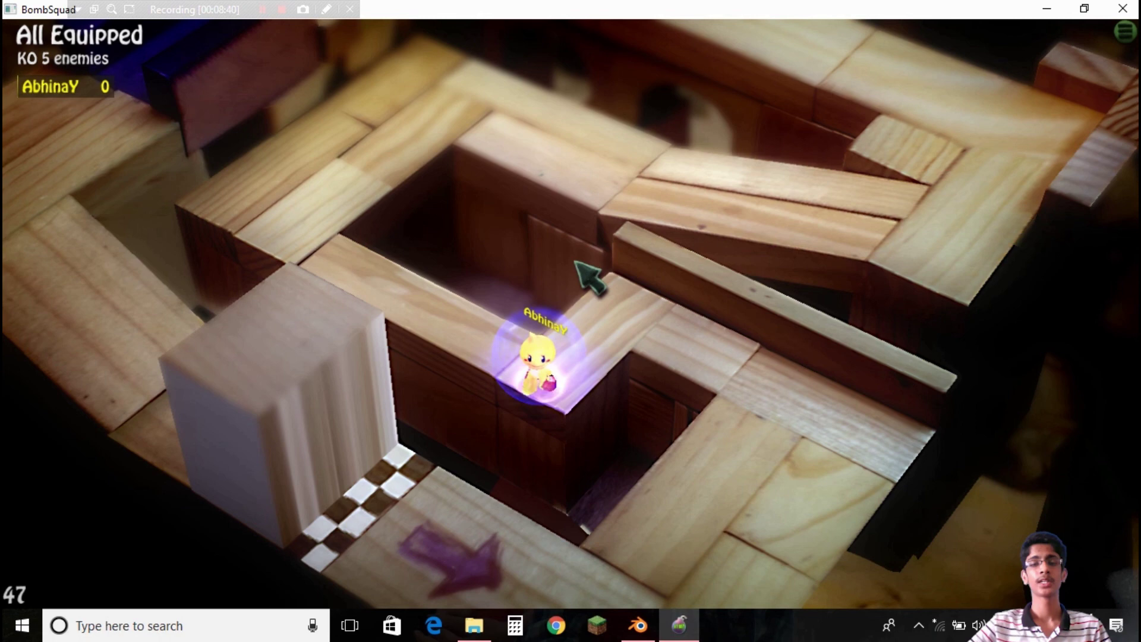